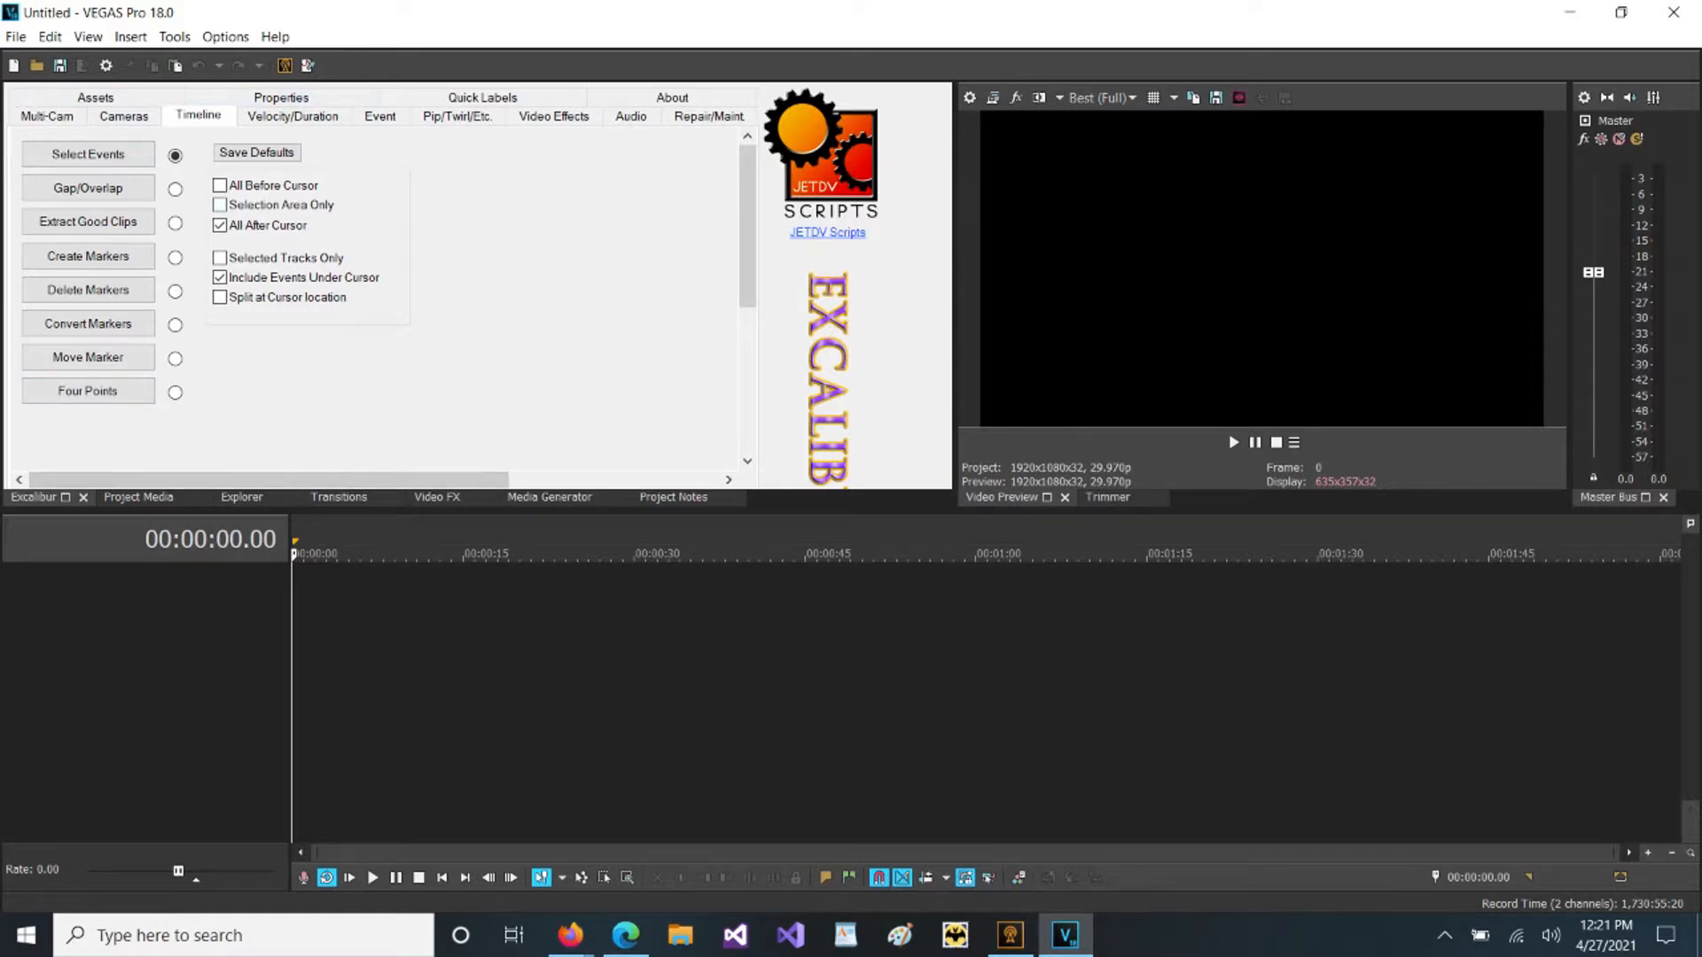
Move the Excalibur window to the video preview dock and back, float it over the workspace, and dock it beside Project Media.
left_click_drag(35, 498, 960, 124)
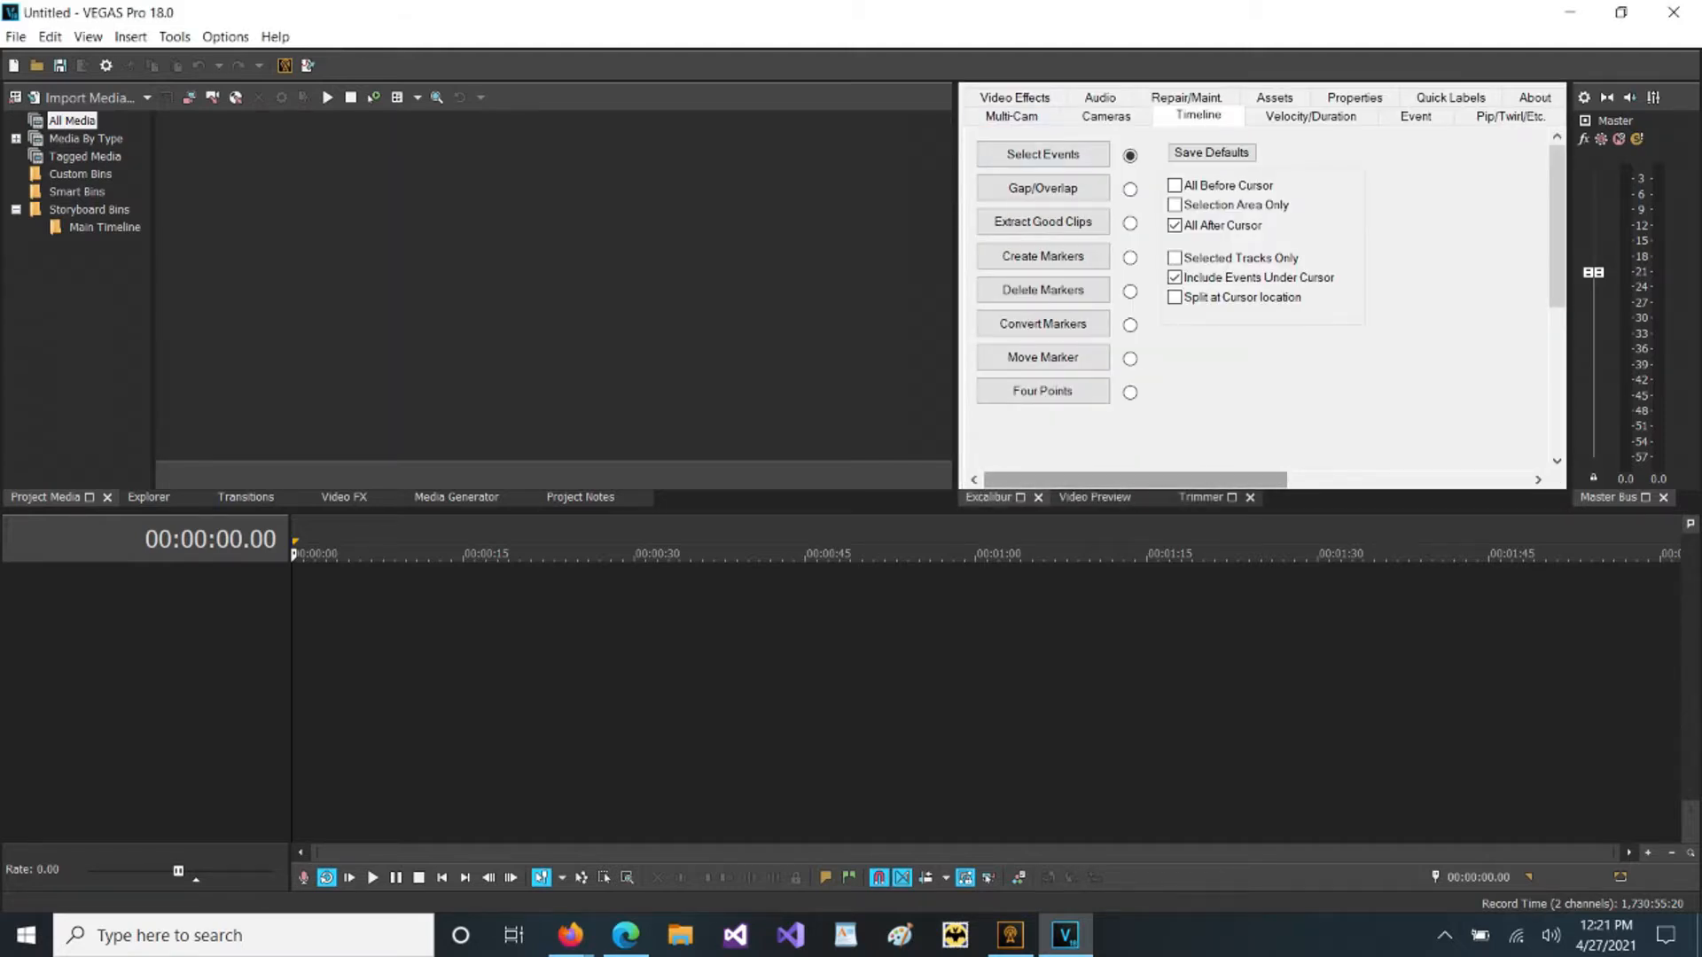
left_click_drag(989, 497, 21, 239)
left_click_drag(29, 497, 464, 344)
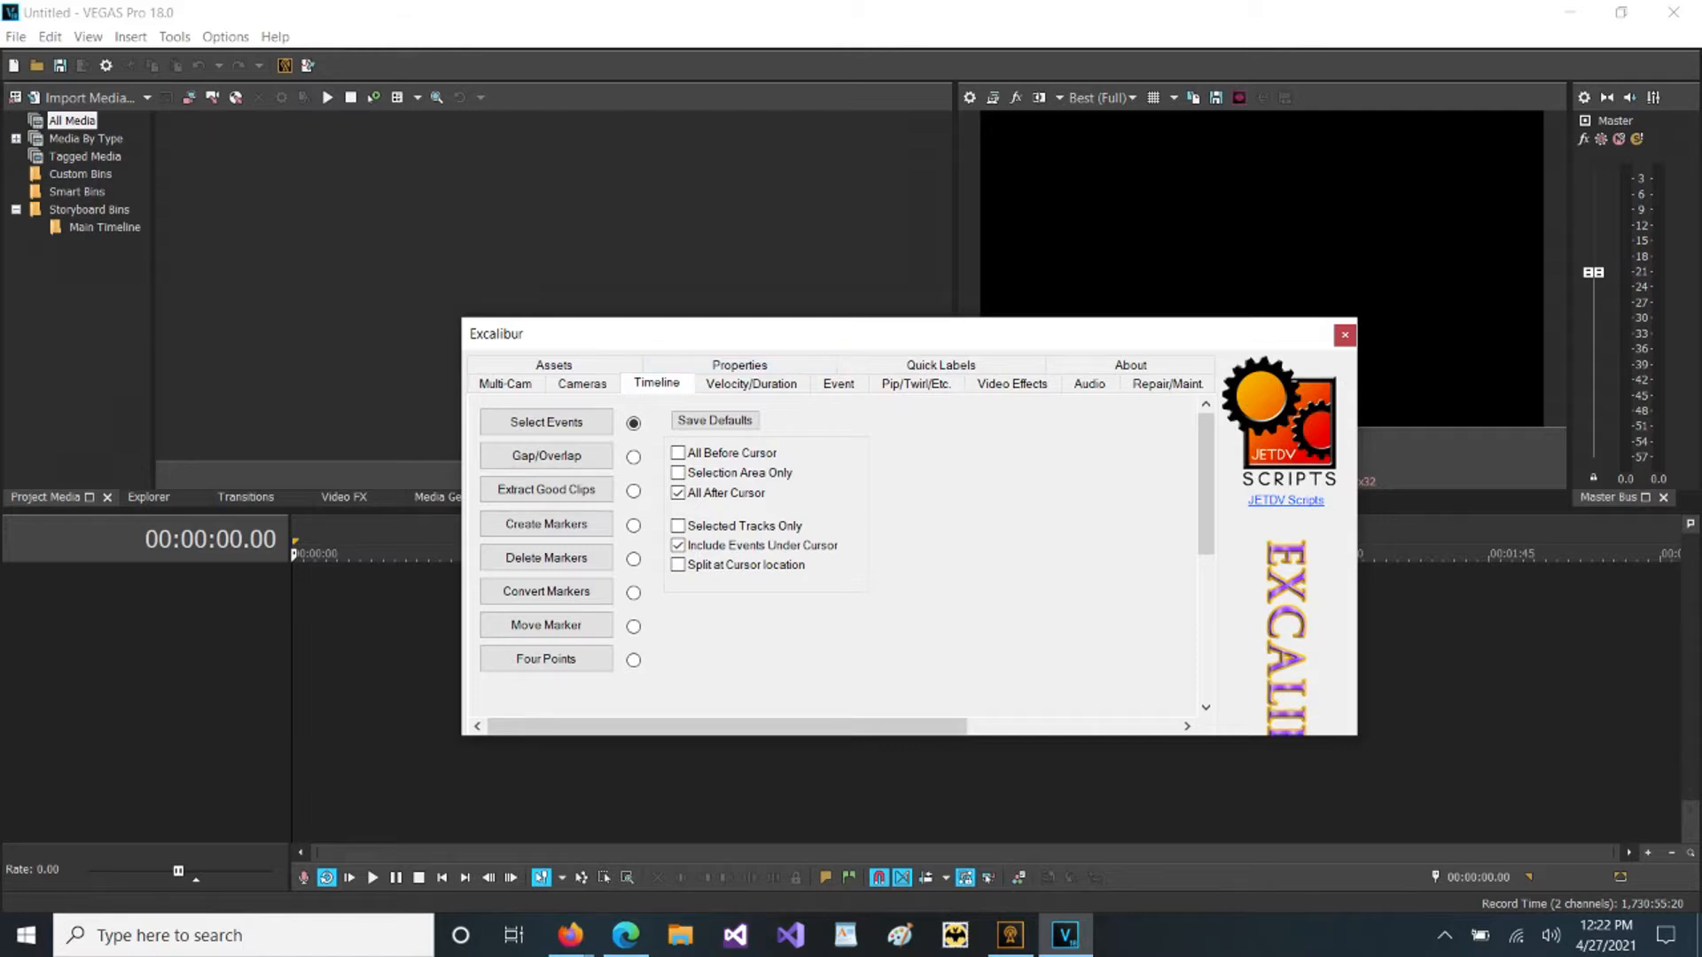
left_click_drag(463, 318, 214, 95)
left_click_drag(386, 111, 407, 333)
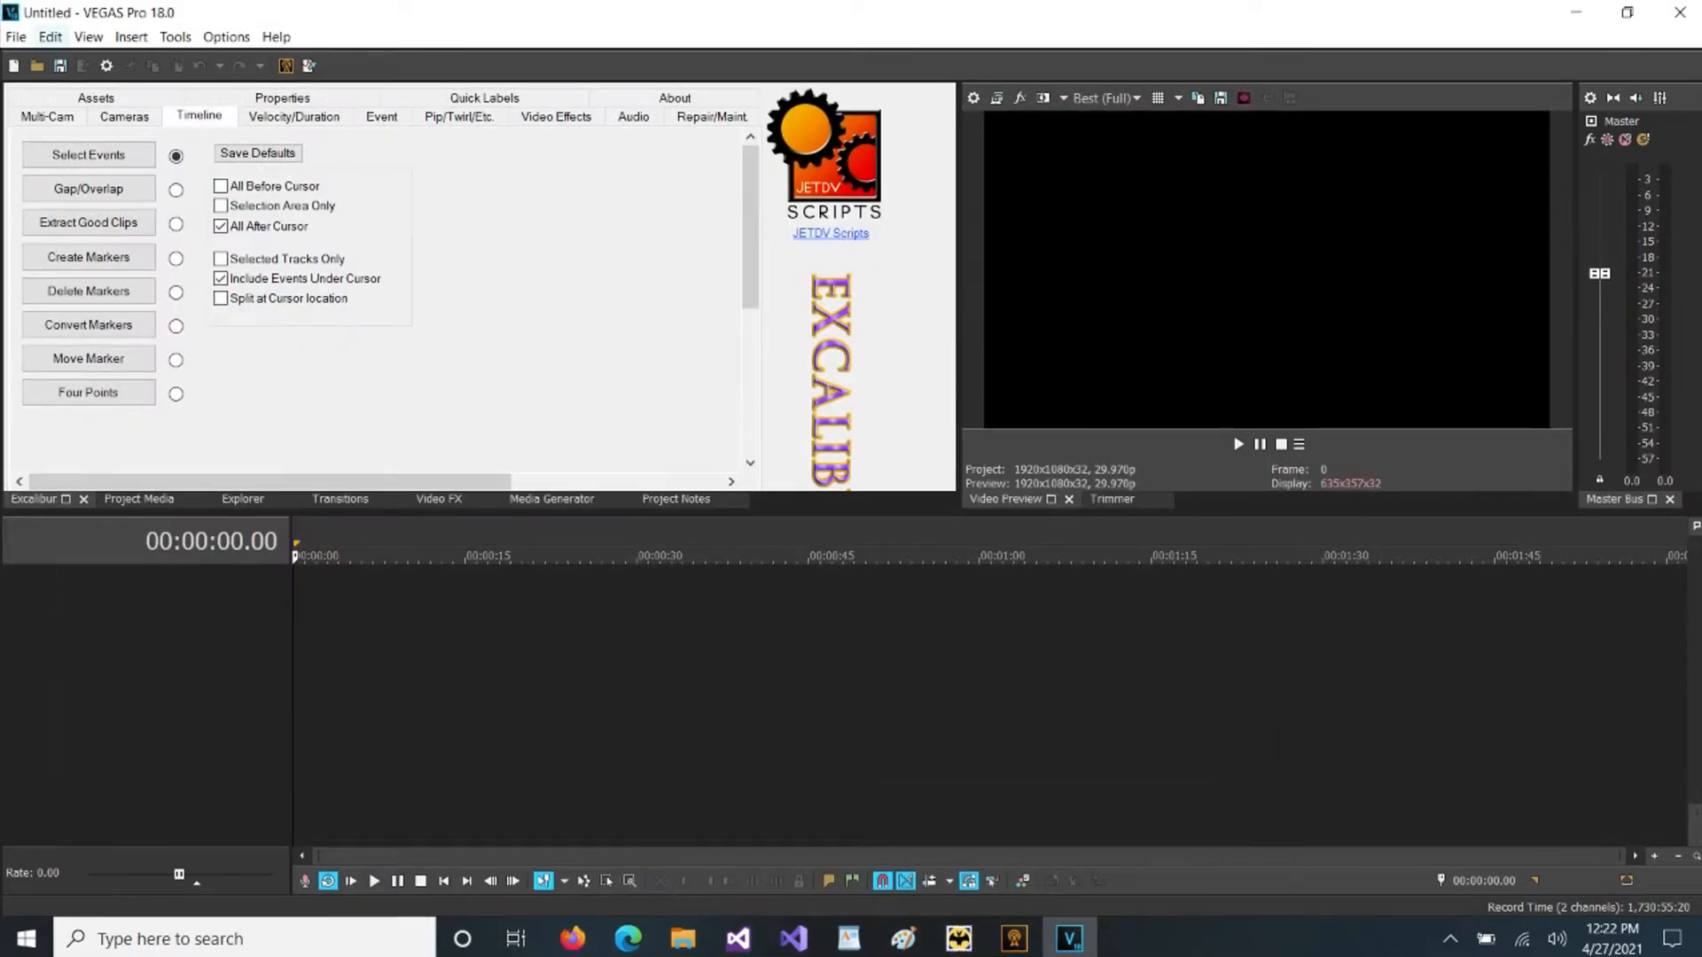
Review the extension commands offered for editing and for viewing, including the Excalibur entry.
left_click(50, 37)
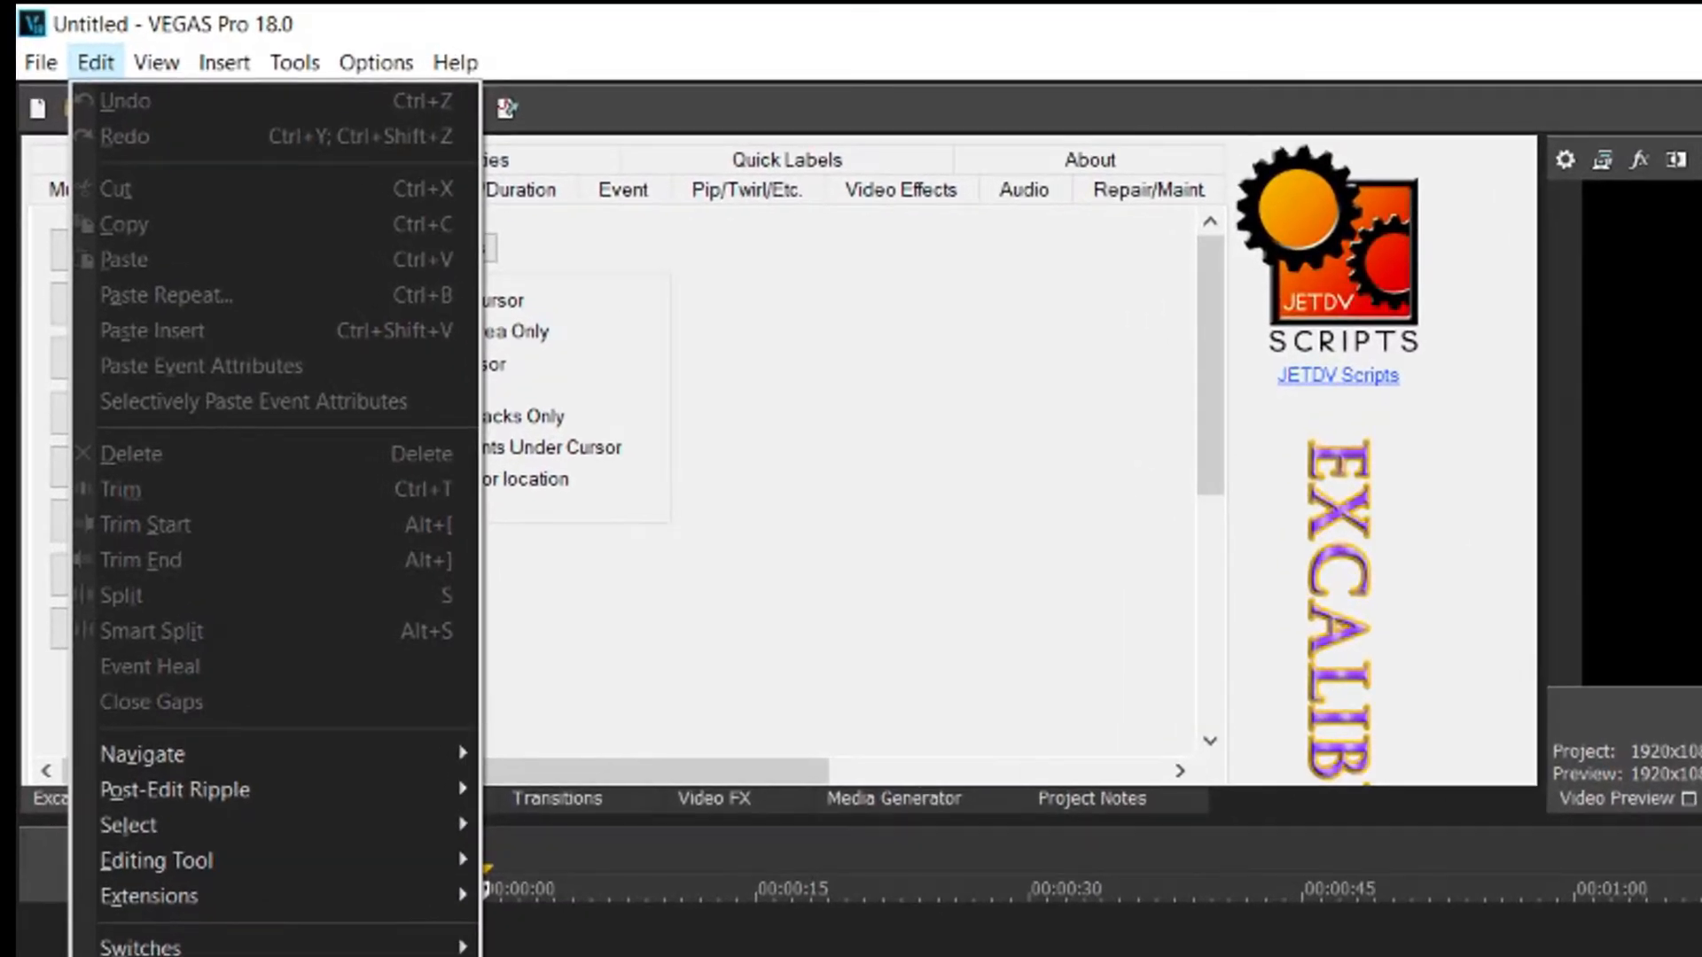
mouse_move(149, 897)
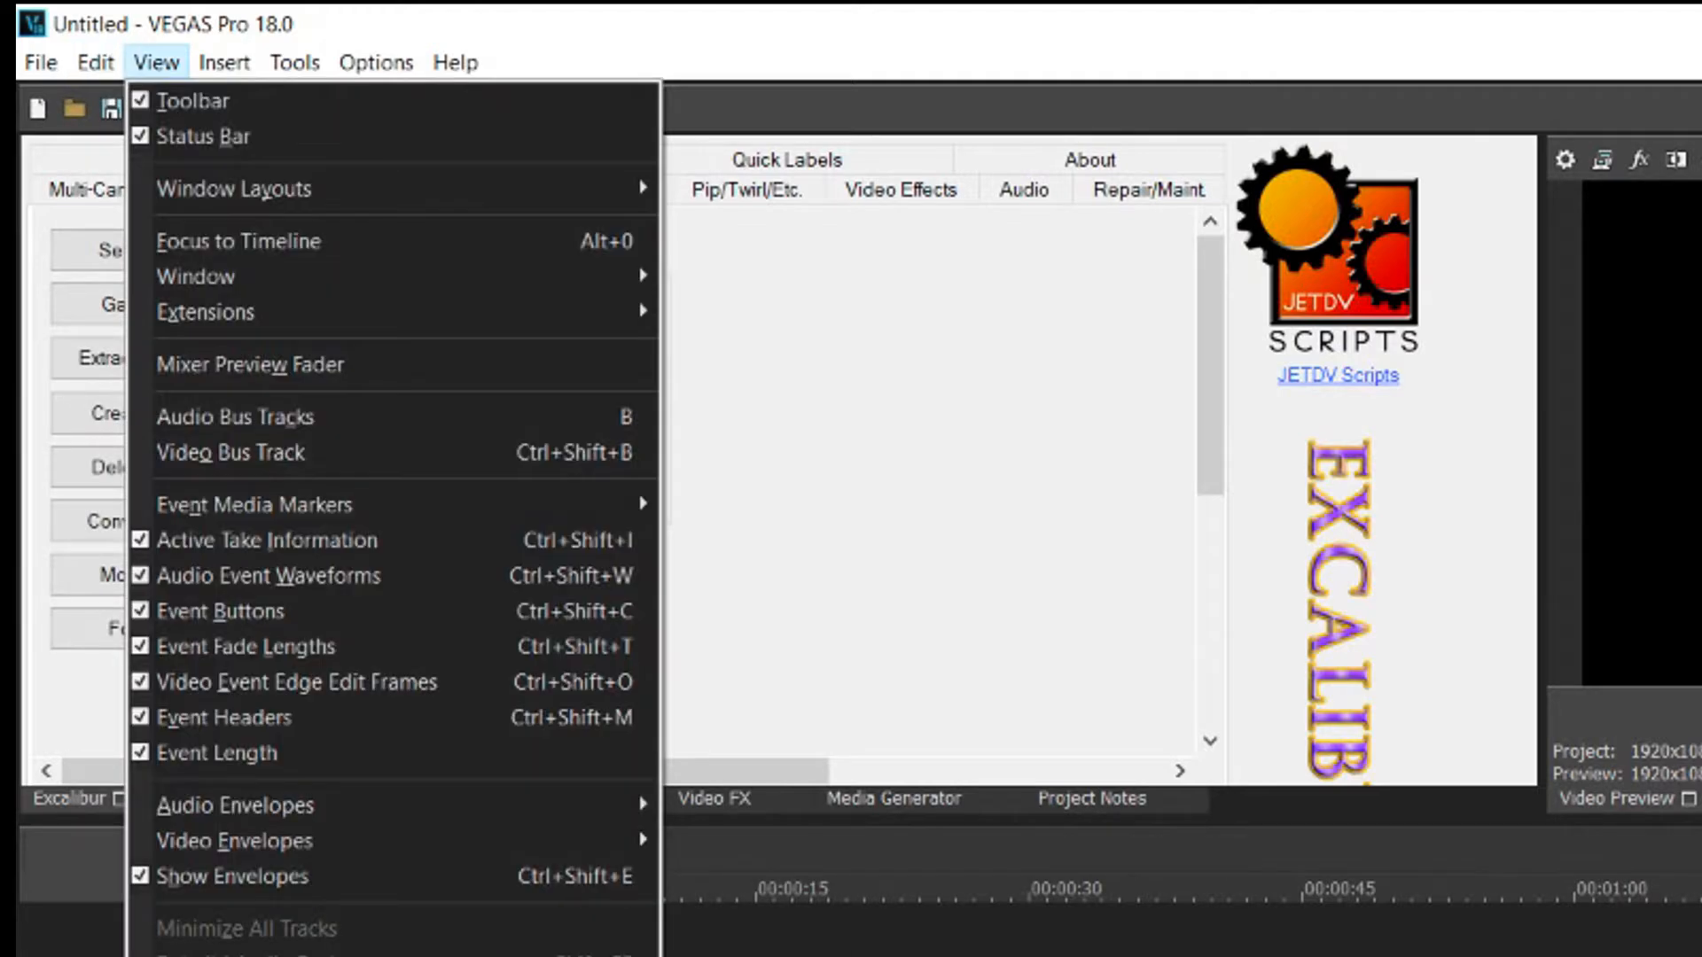
left_click(156, 63)
left_click(156, 63)
mouse_move(205, 312)
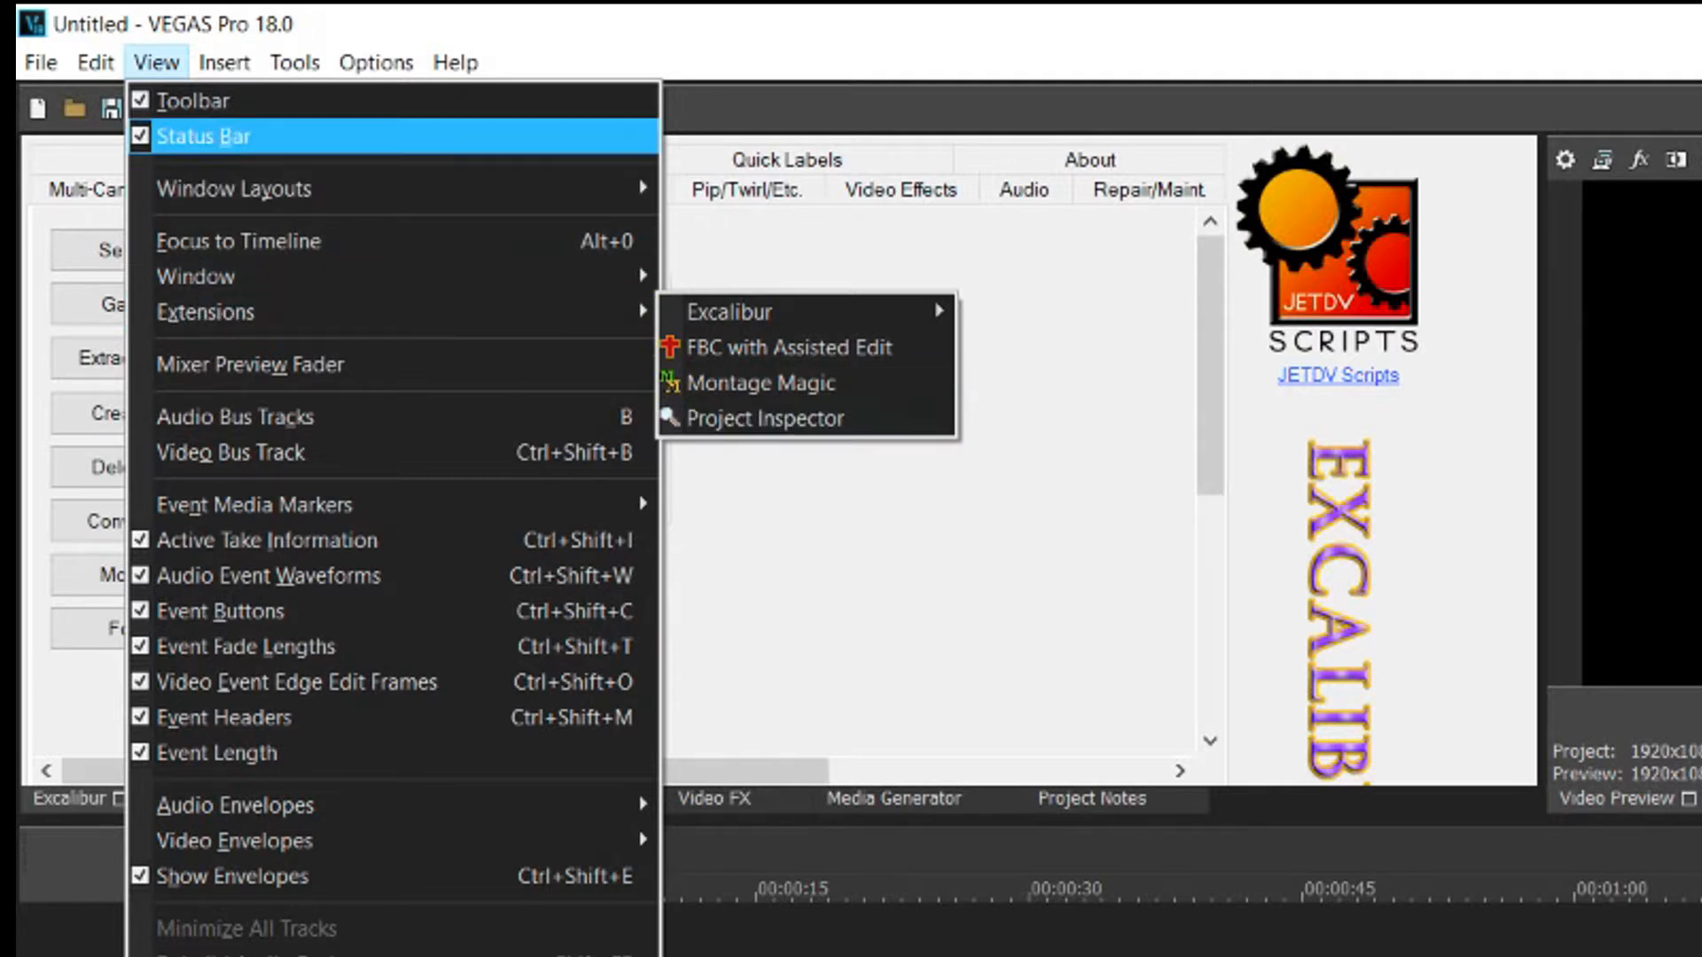
View the settings of the Auto Save extension and dismiss them without changes.
mouse_move(296, 63)
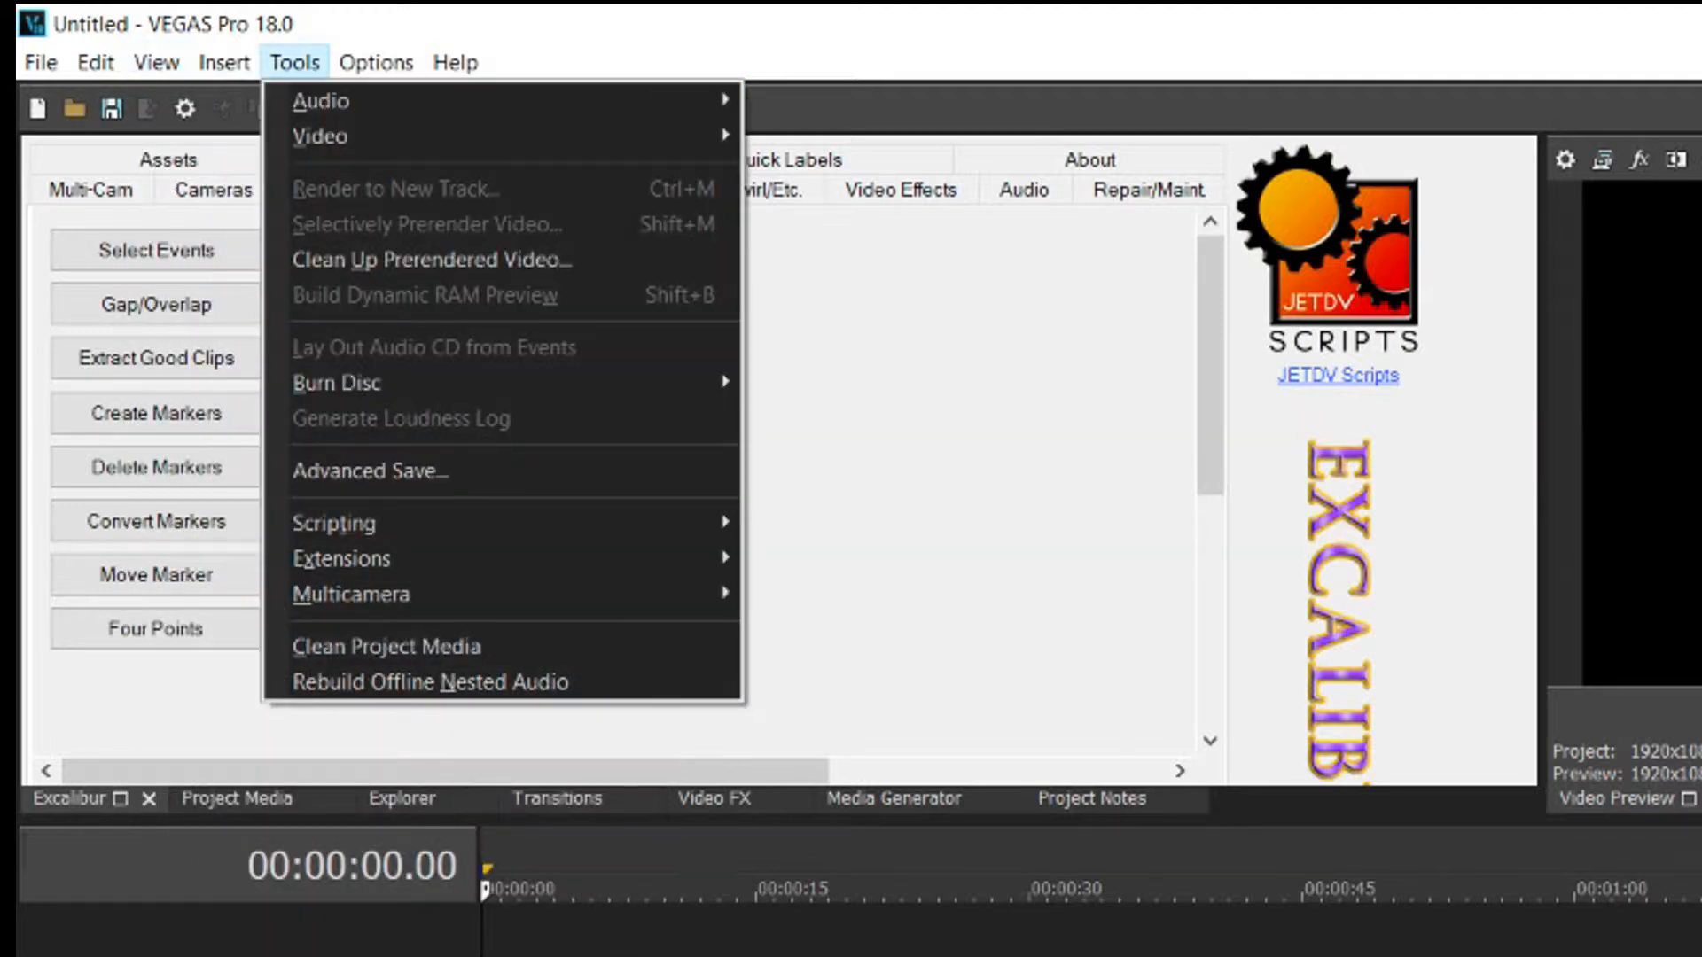
mouse_move(345, 559)
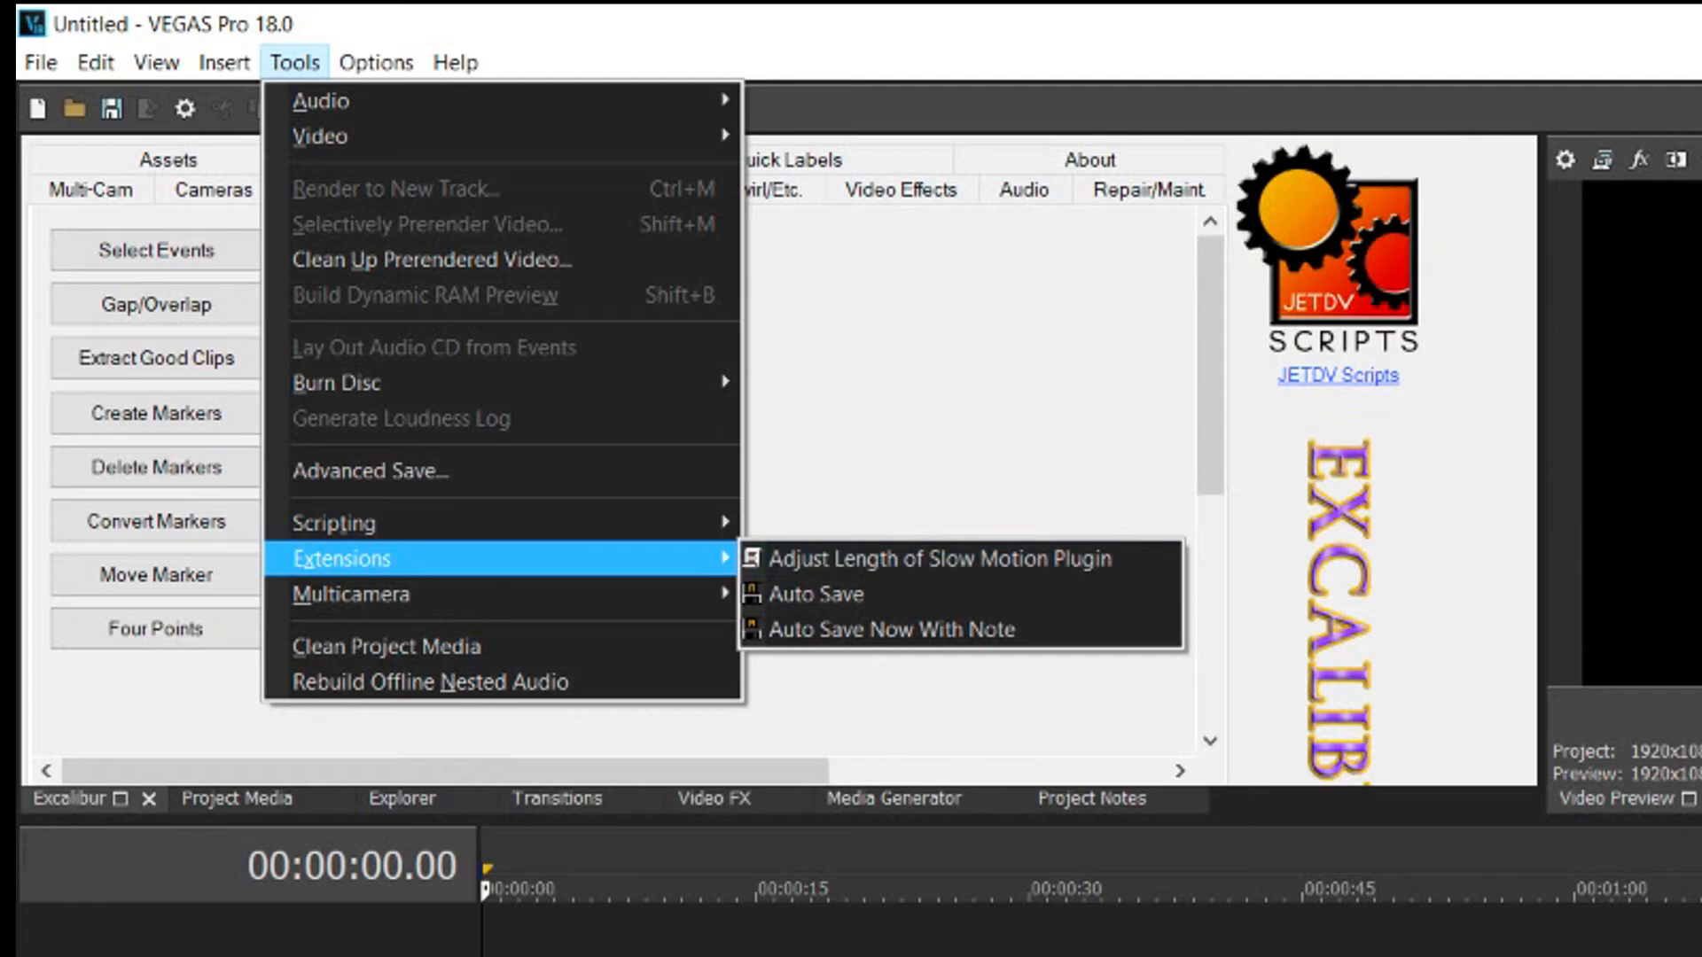
left_click(815, 594)
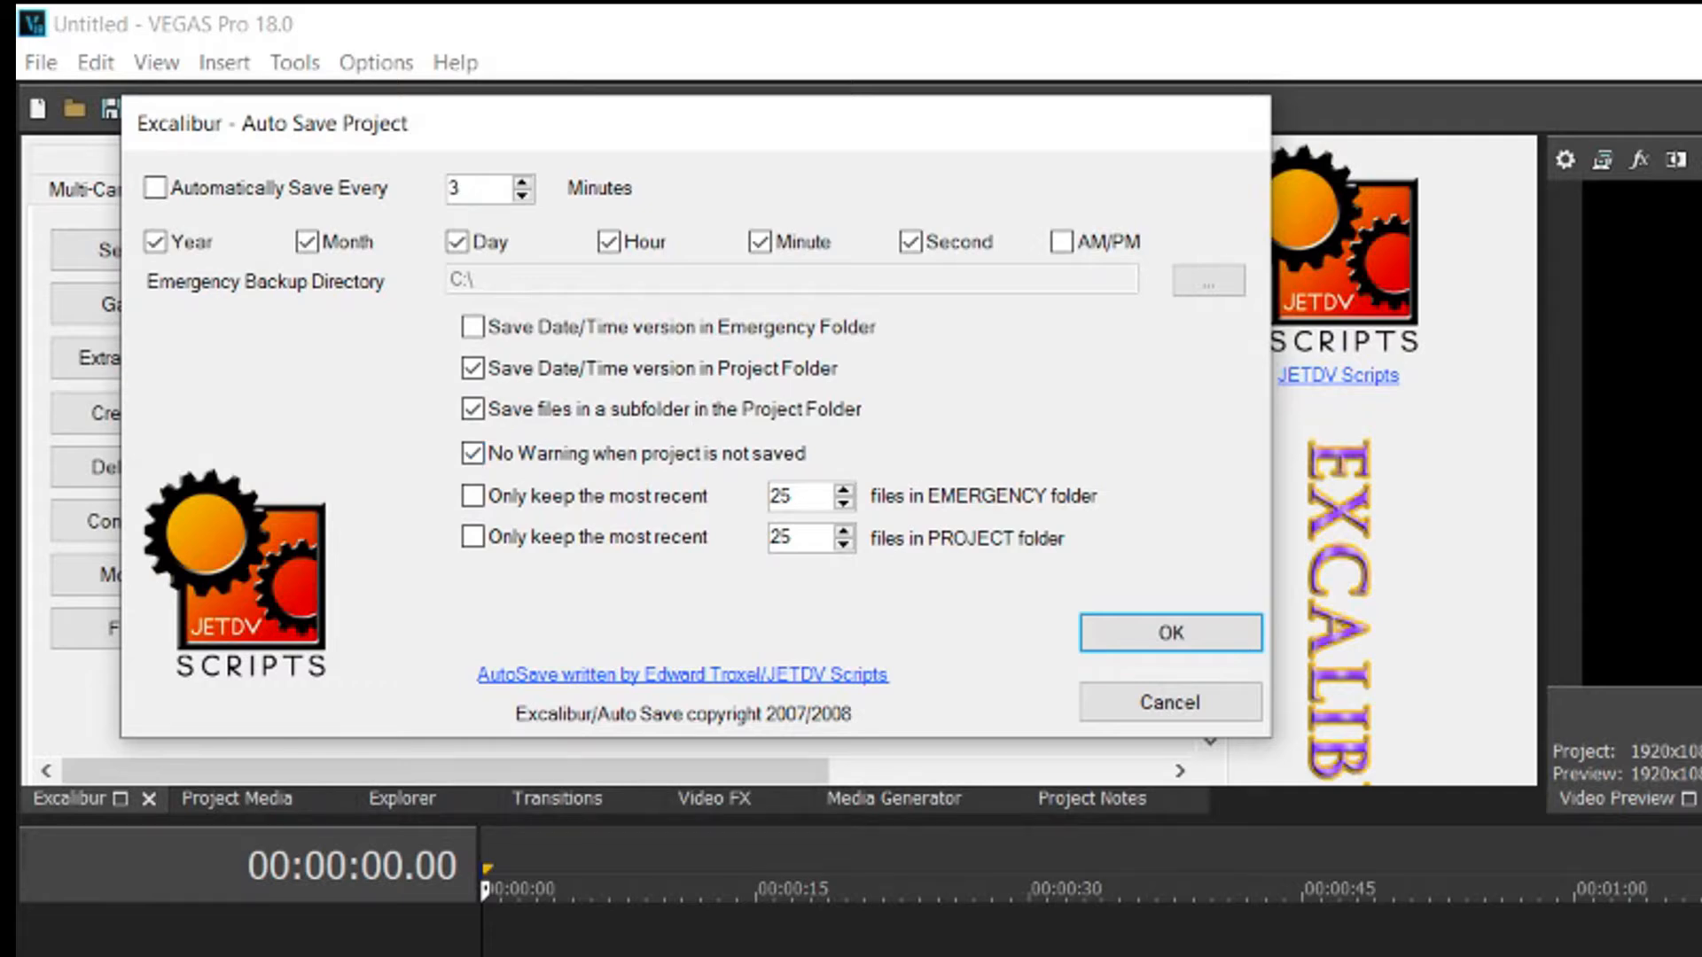
left_click(1169, 702)
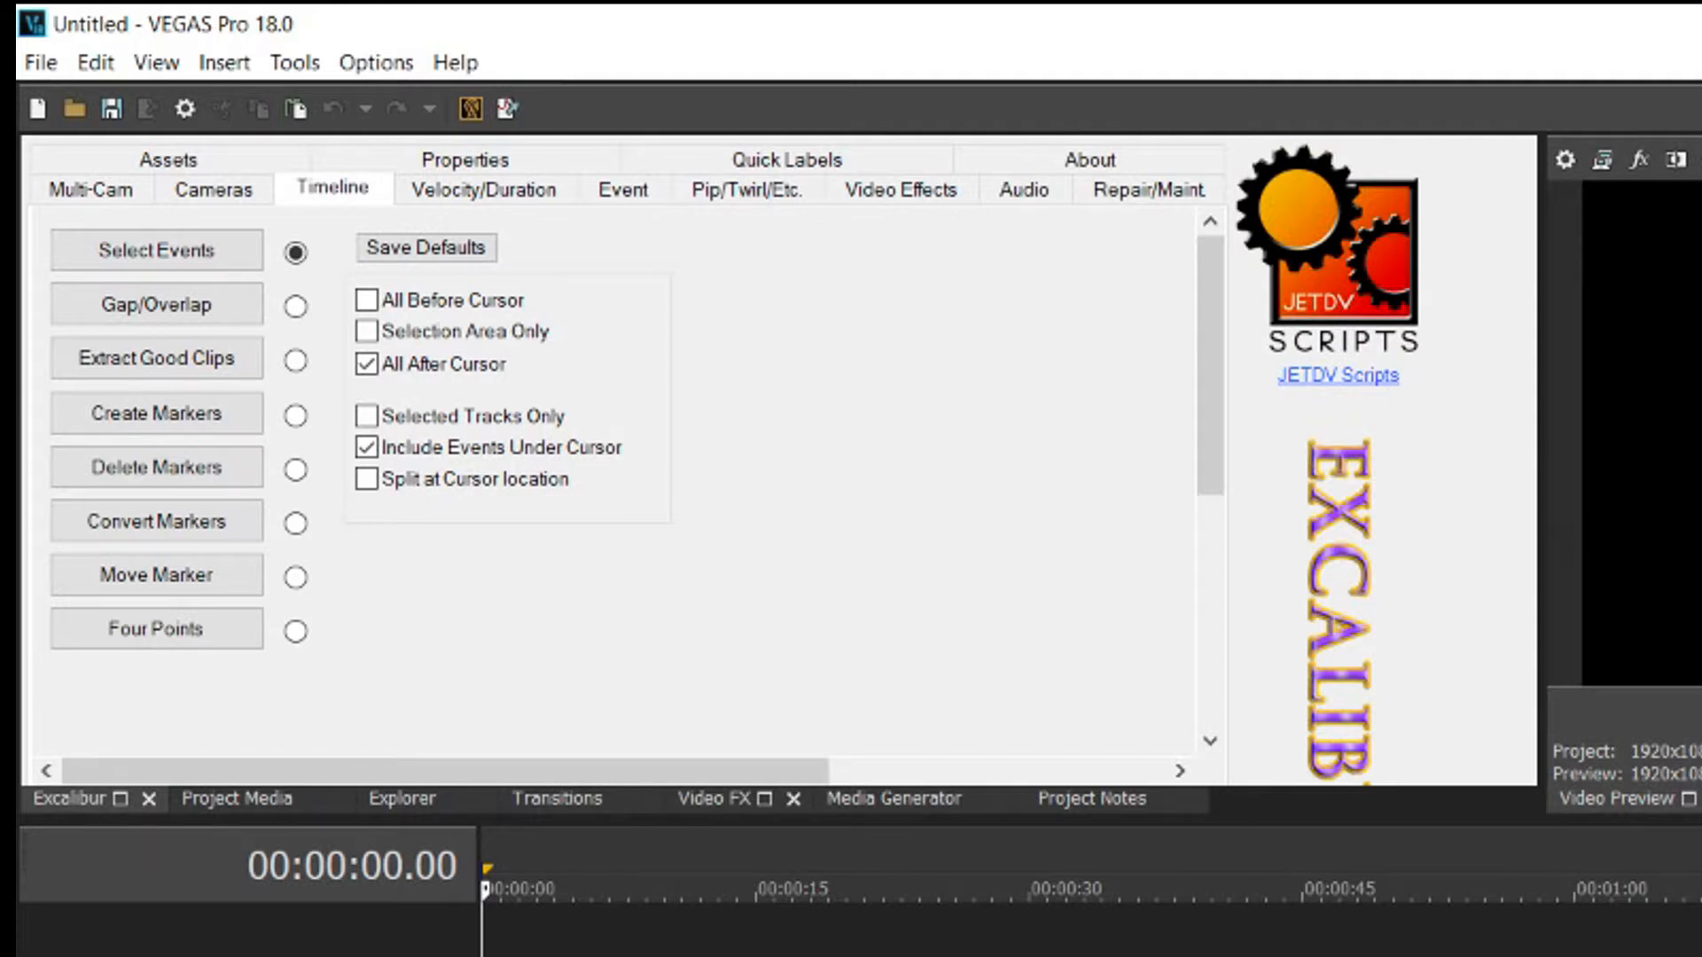
Add the clips ETMid-License 1.MTS through ETMid-License 4.MTS to the empty timeline, starting at its beginning.
left_click(402, 799)
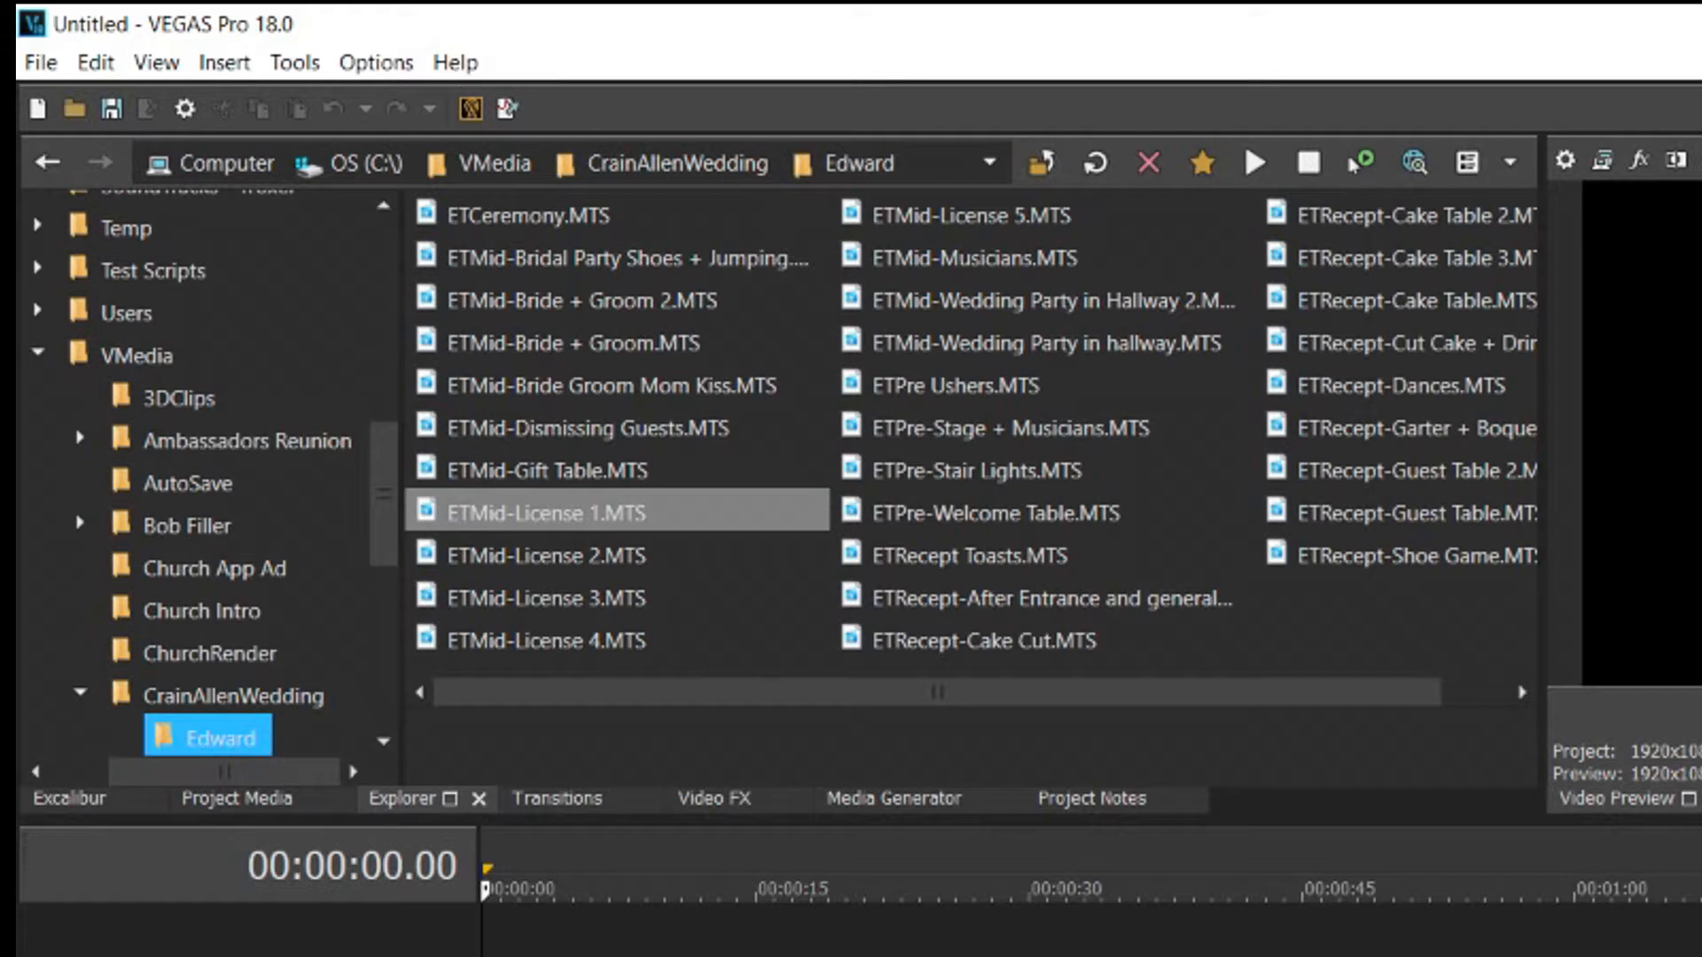
left_click(546, 513)
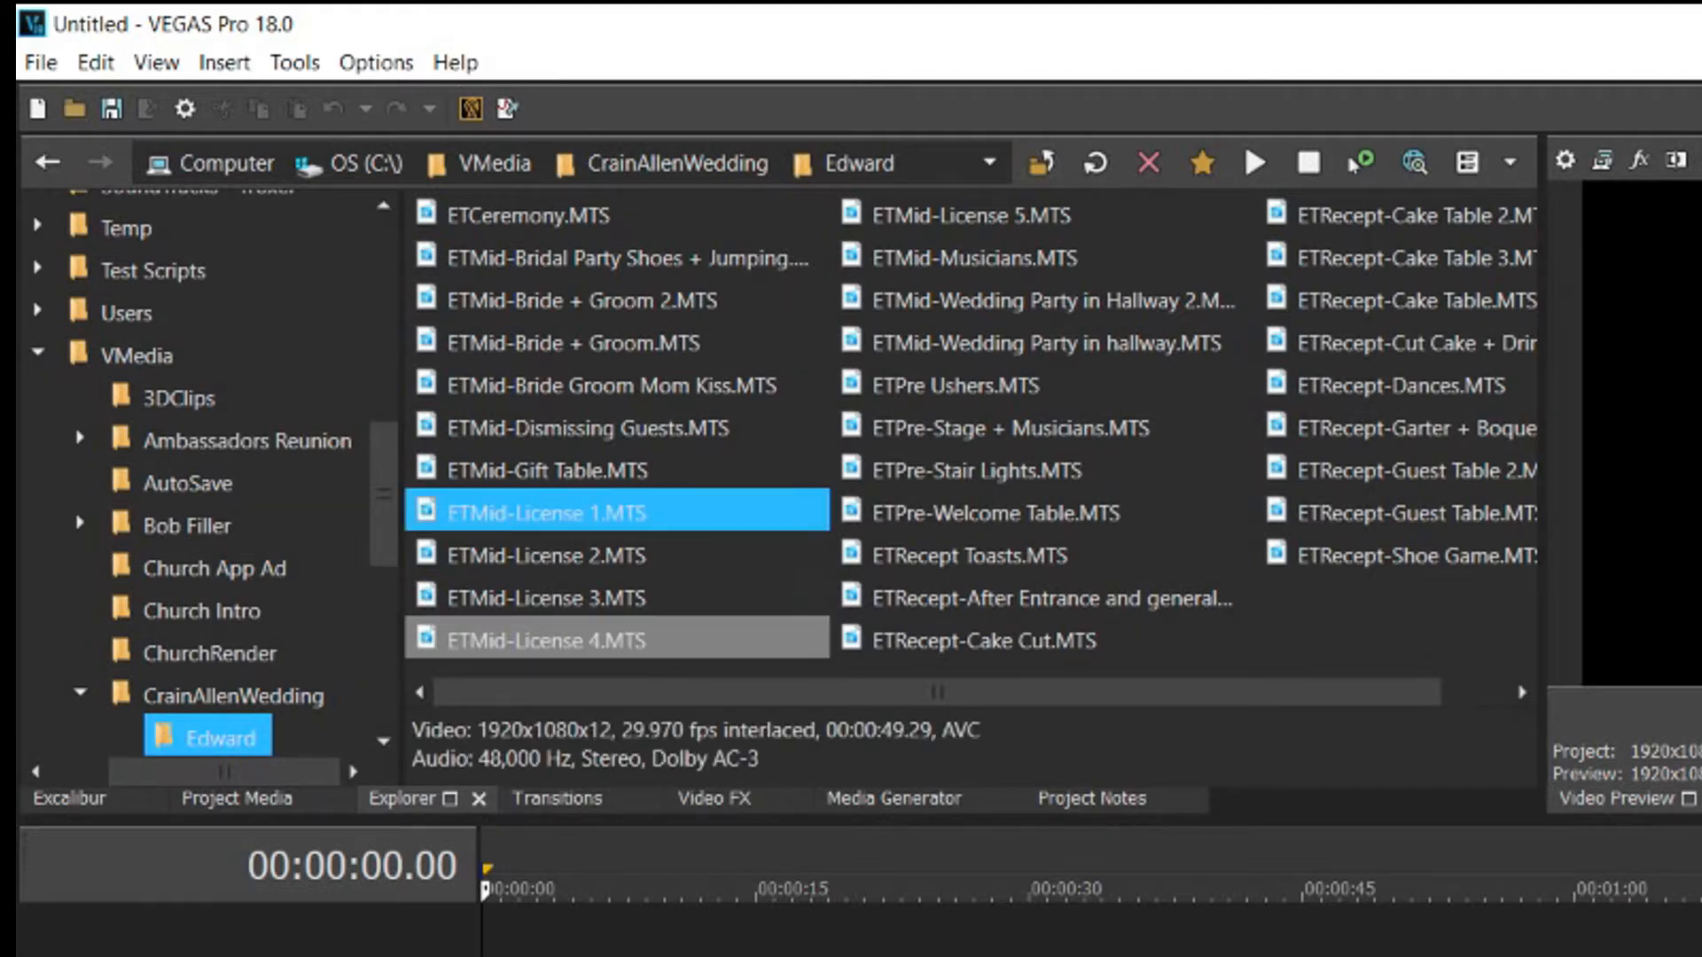
left_click(546, 641, "shift")
left_click_drag(546, 513, 514, 941)
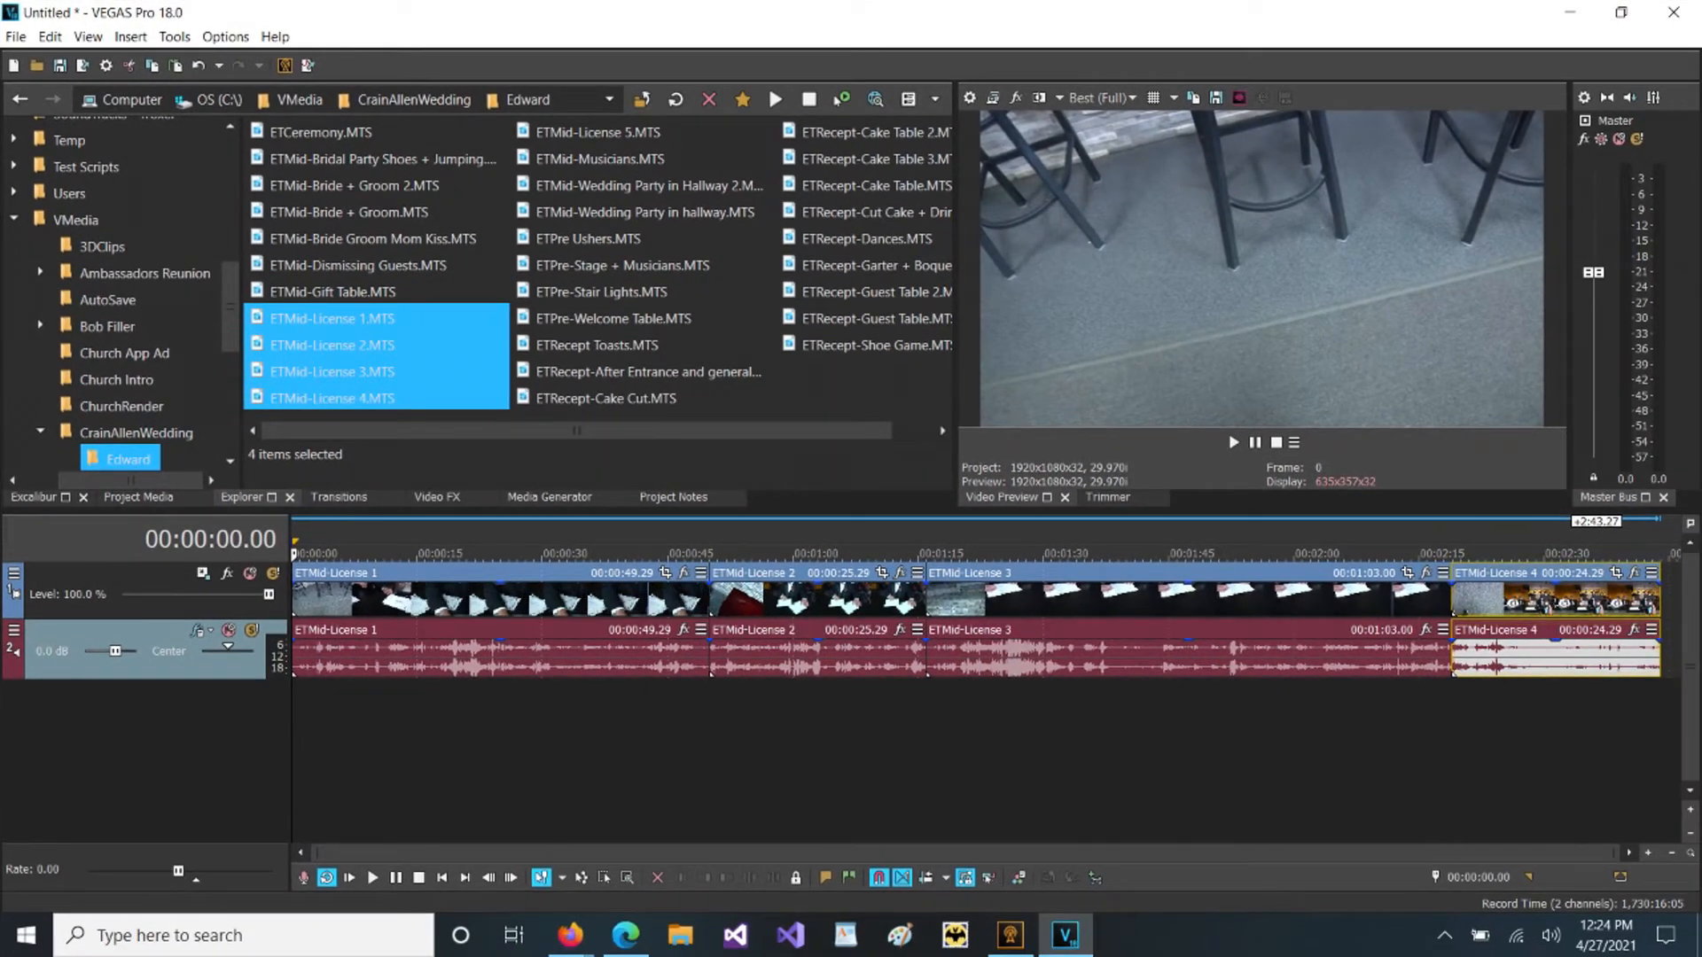
Use Excalibur to select all events from the one under the cursor at 00:01:36.01 onward, and move them about 40 seconds later.
left_click(34, 500)
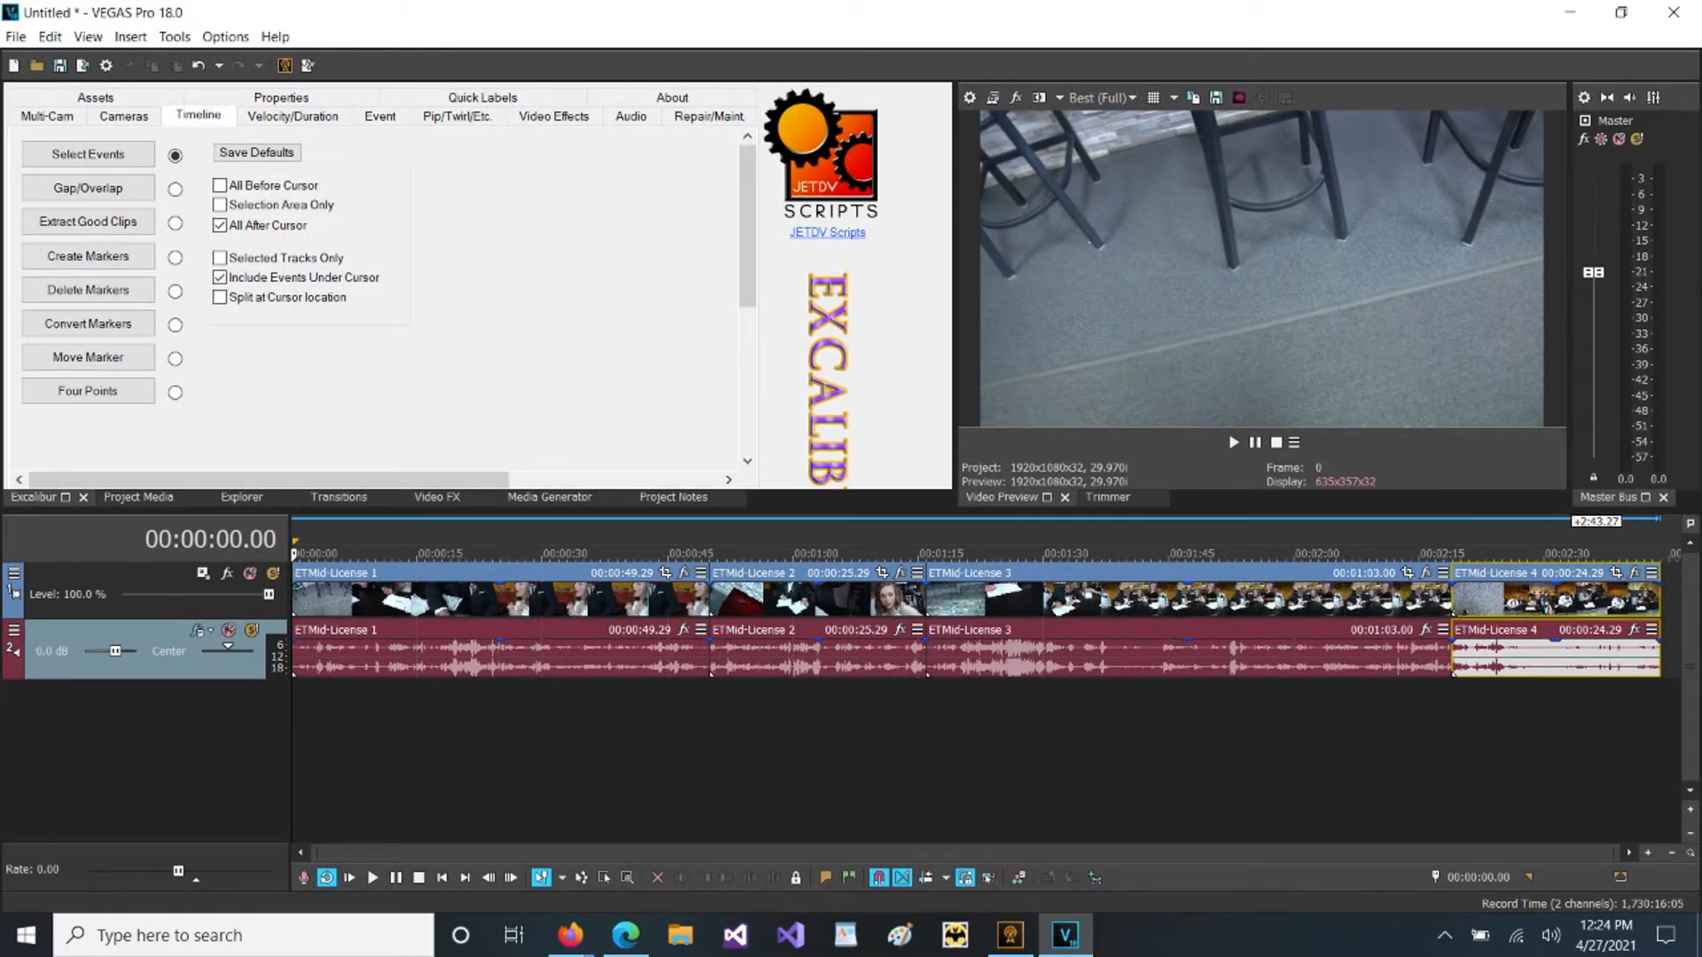
left_click(1094, 754)
left_click(133, 154)
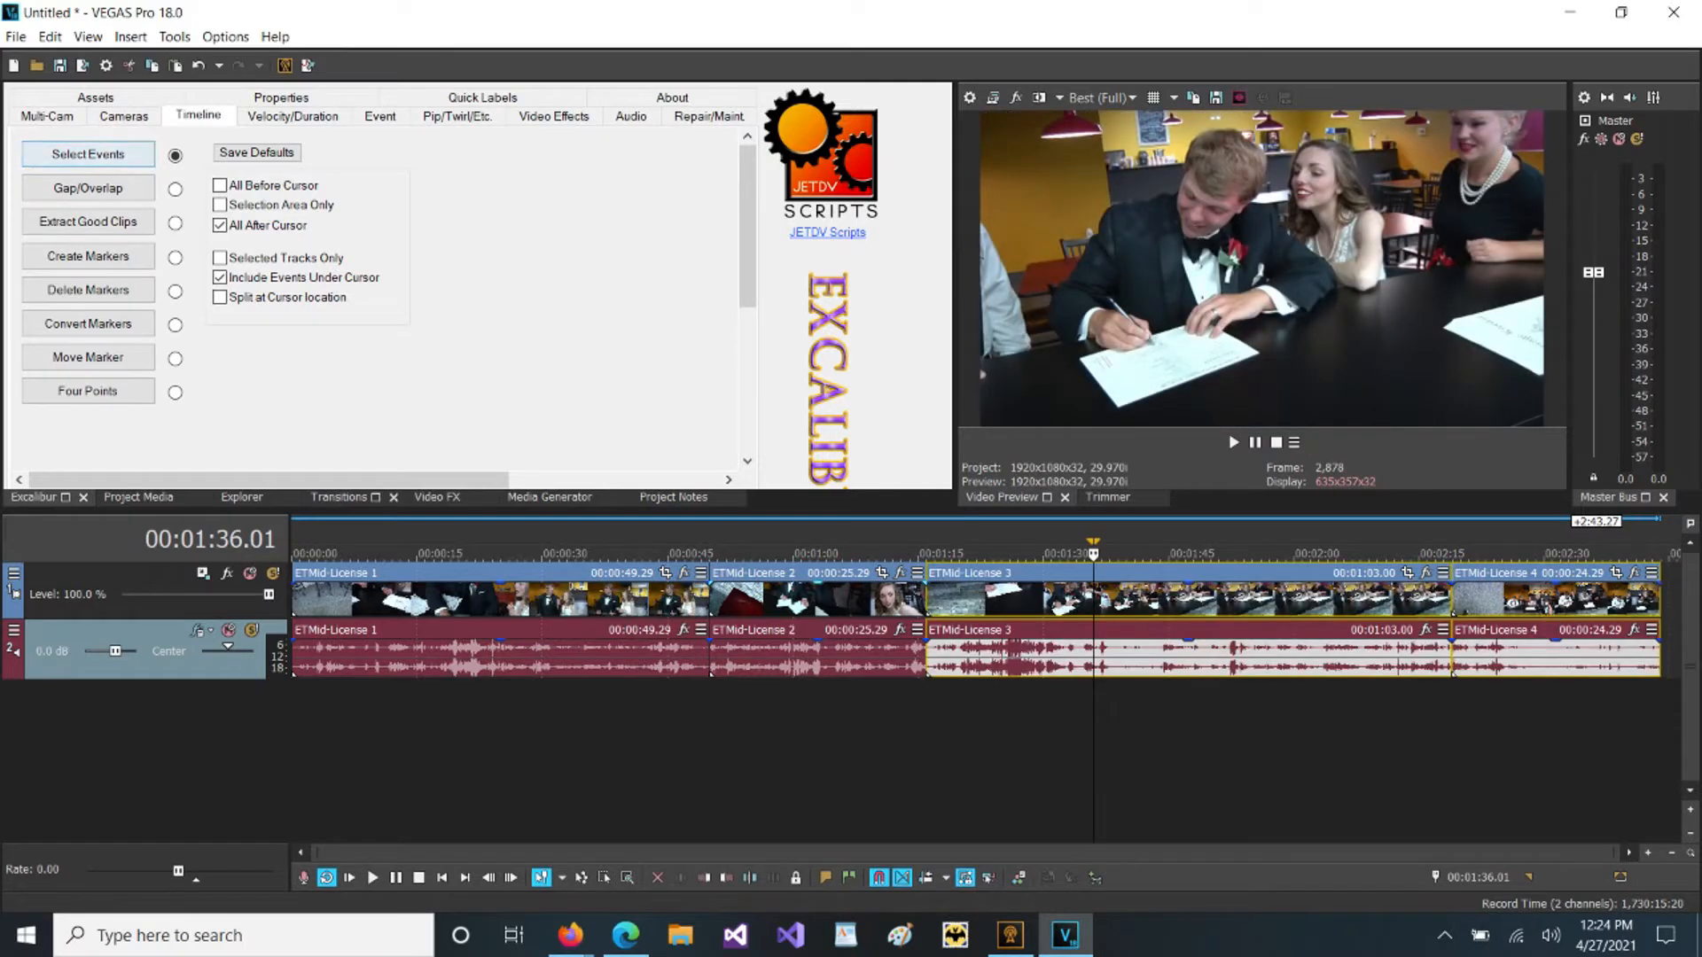
left_click_drag(1152, 601, 1487, 601)
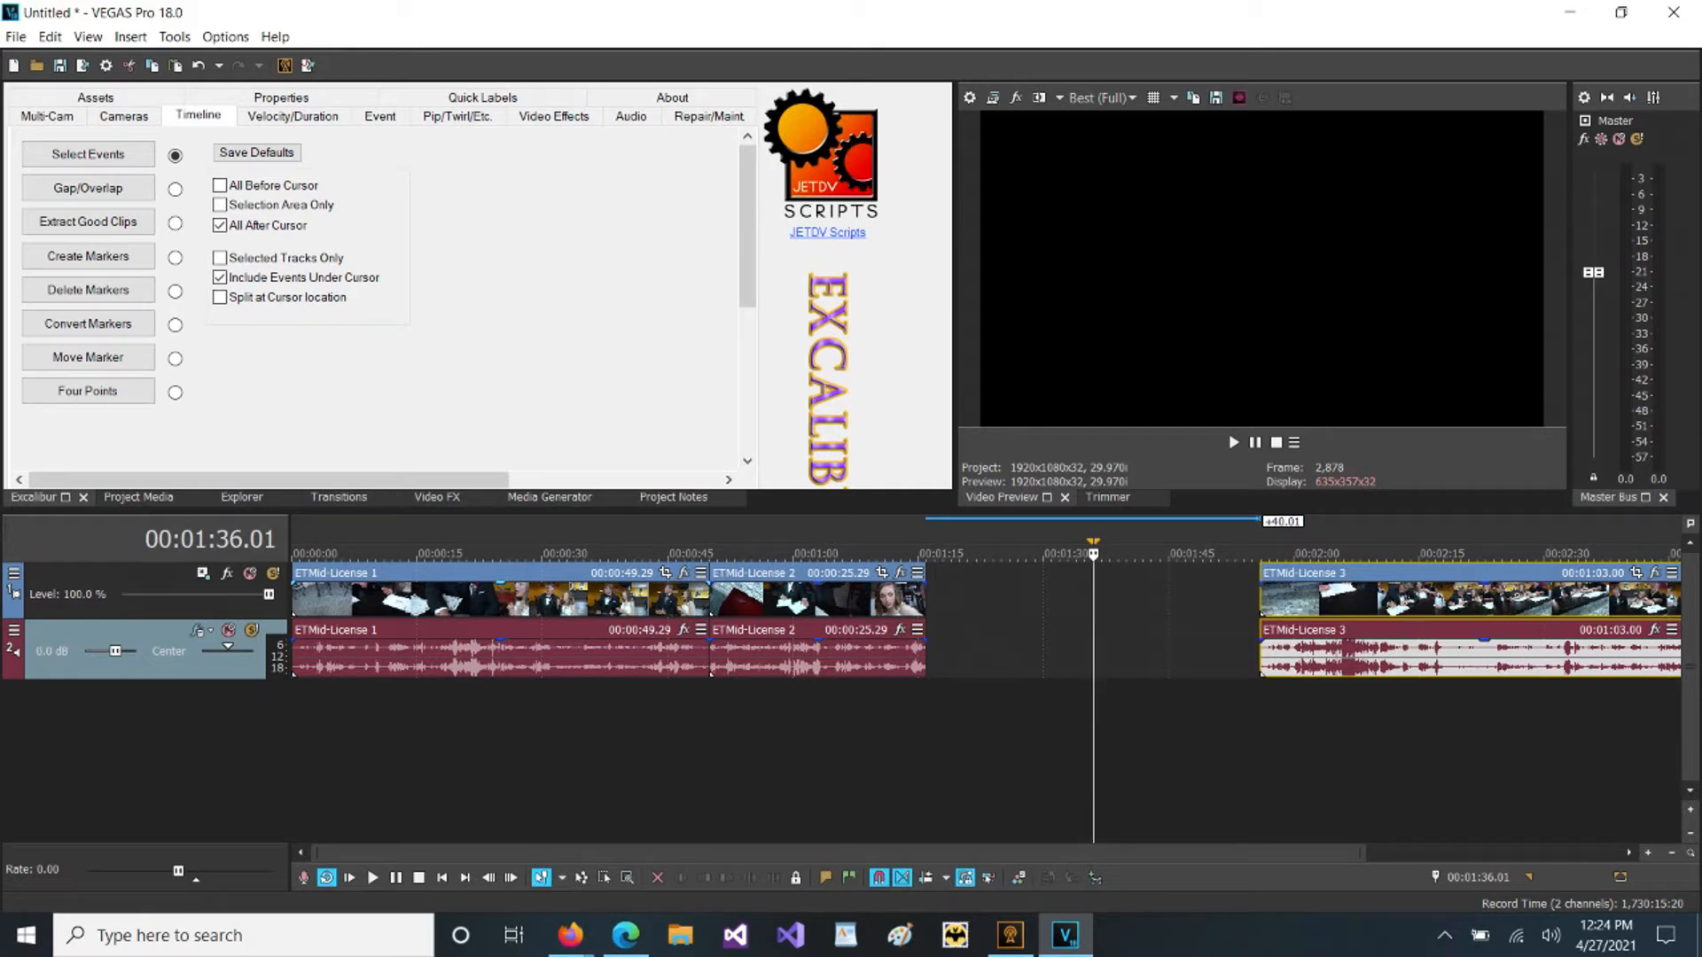
Select all events from the one at 00:01:00.20 onward and move them about 31 seconds later, and move ETMid-License 3 about 29 seconds earlier.
left_click(798, 553)
left_click(116, 156)
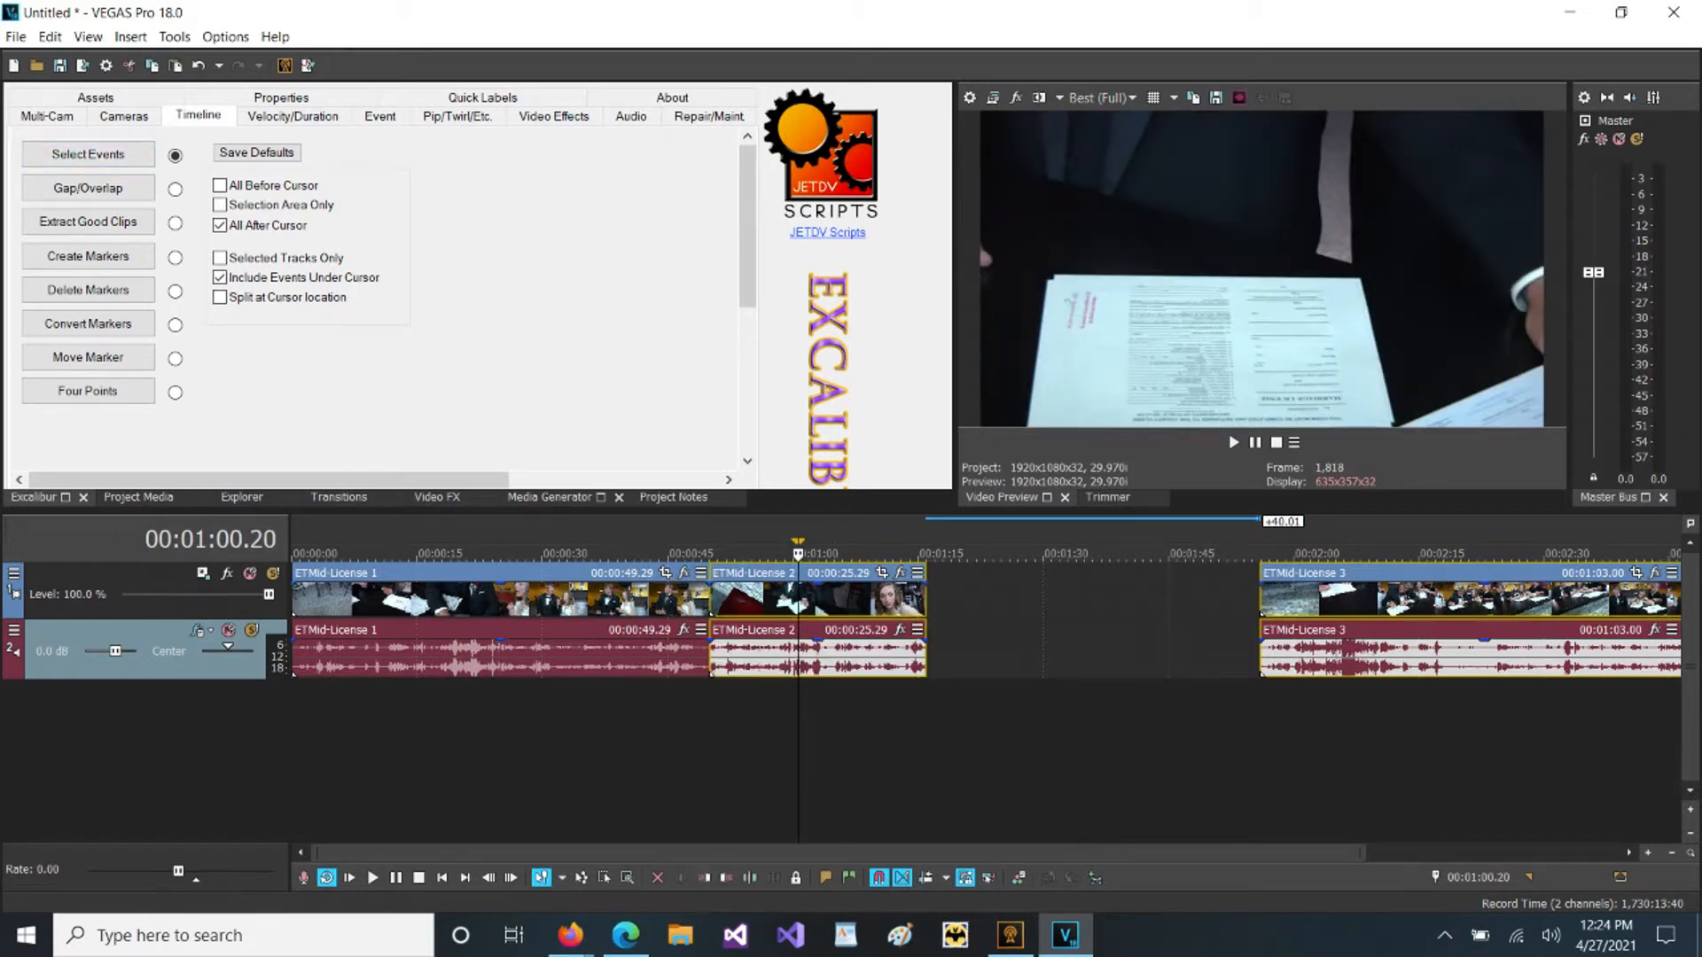
left_click_drag(825, 601, 1082, 601)
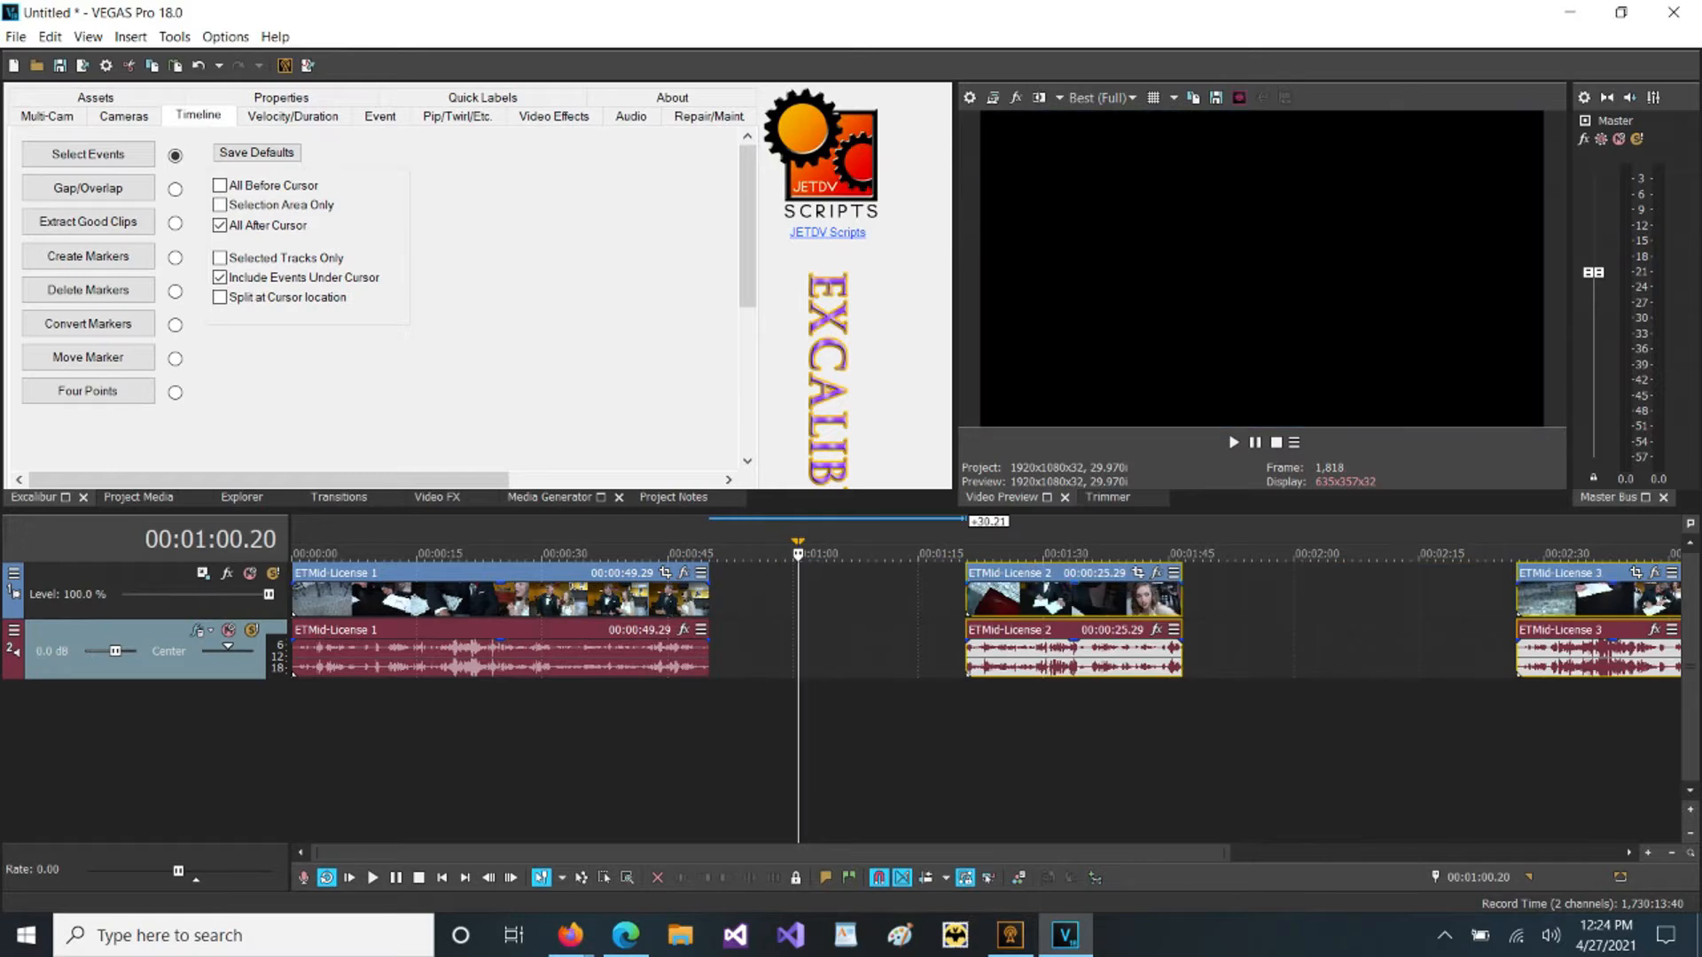
left_click(1394, 654)
left_click_drag(1587, 601, 1346, 601)
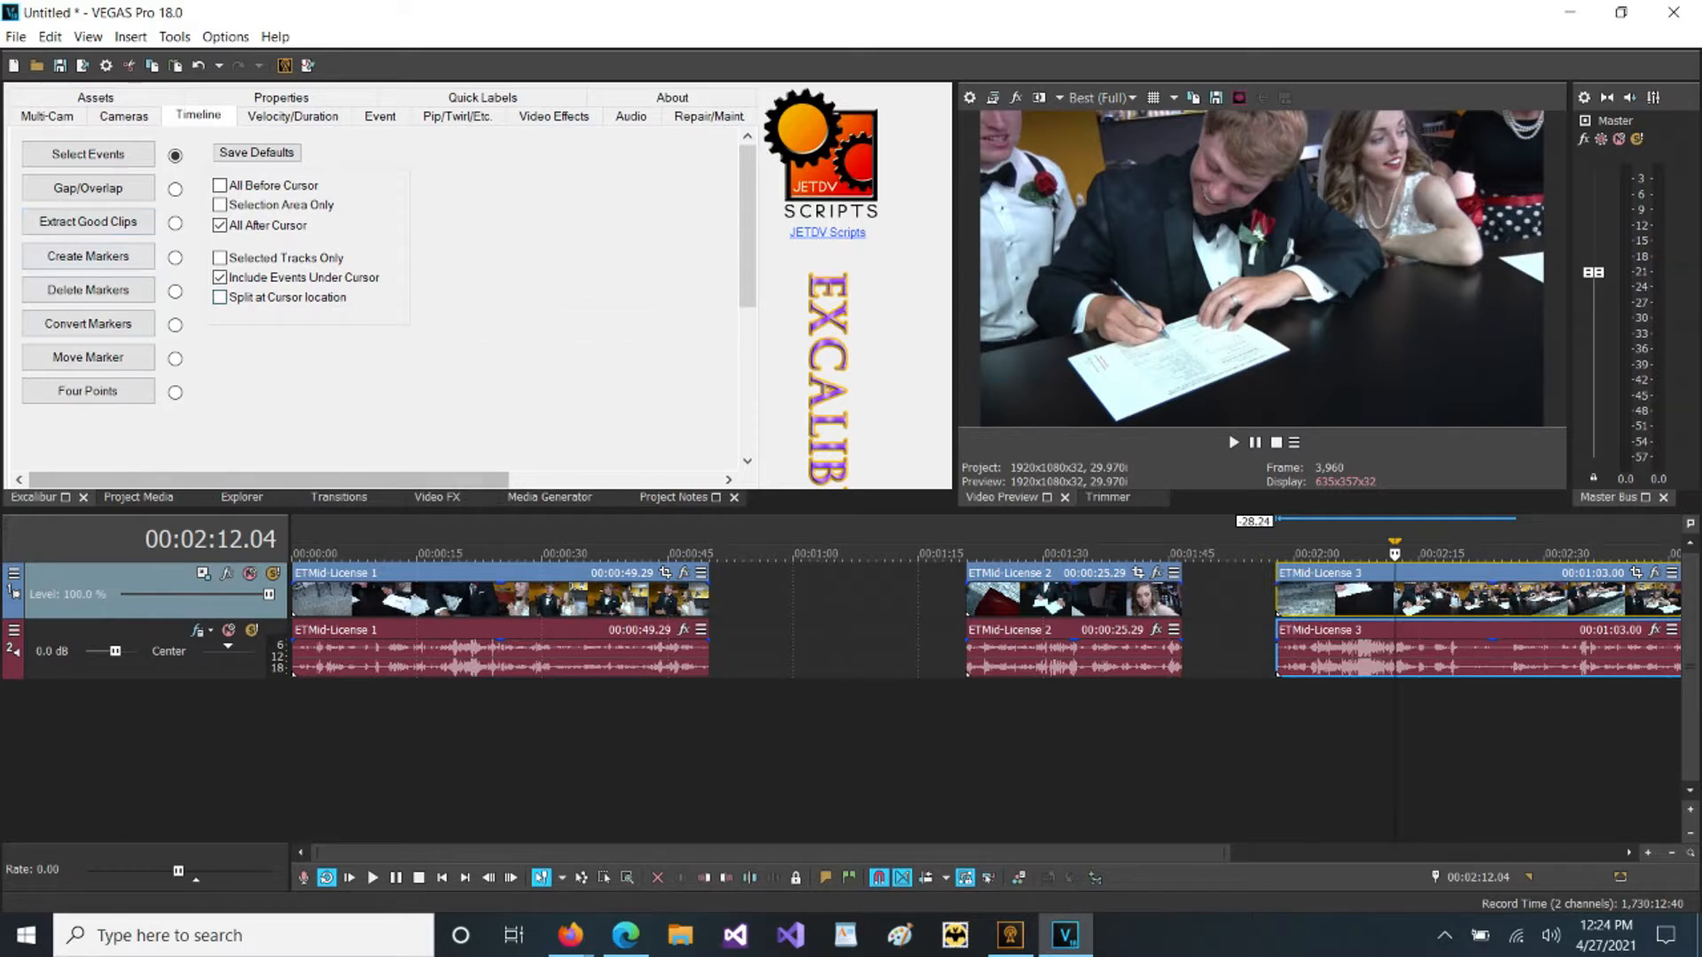
Create timeline markers with Excalibur, using the Place Marker at Each Event option.
left_click(175, 257)
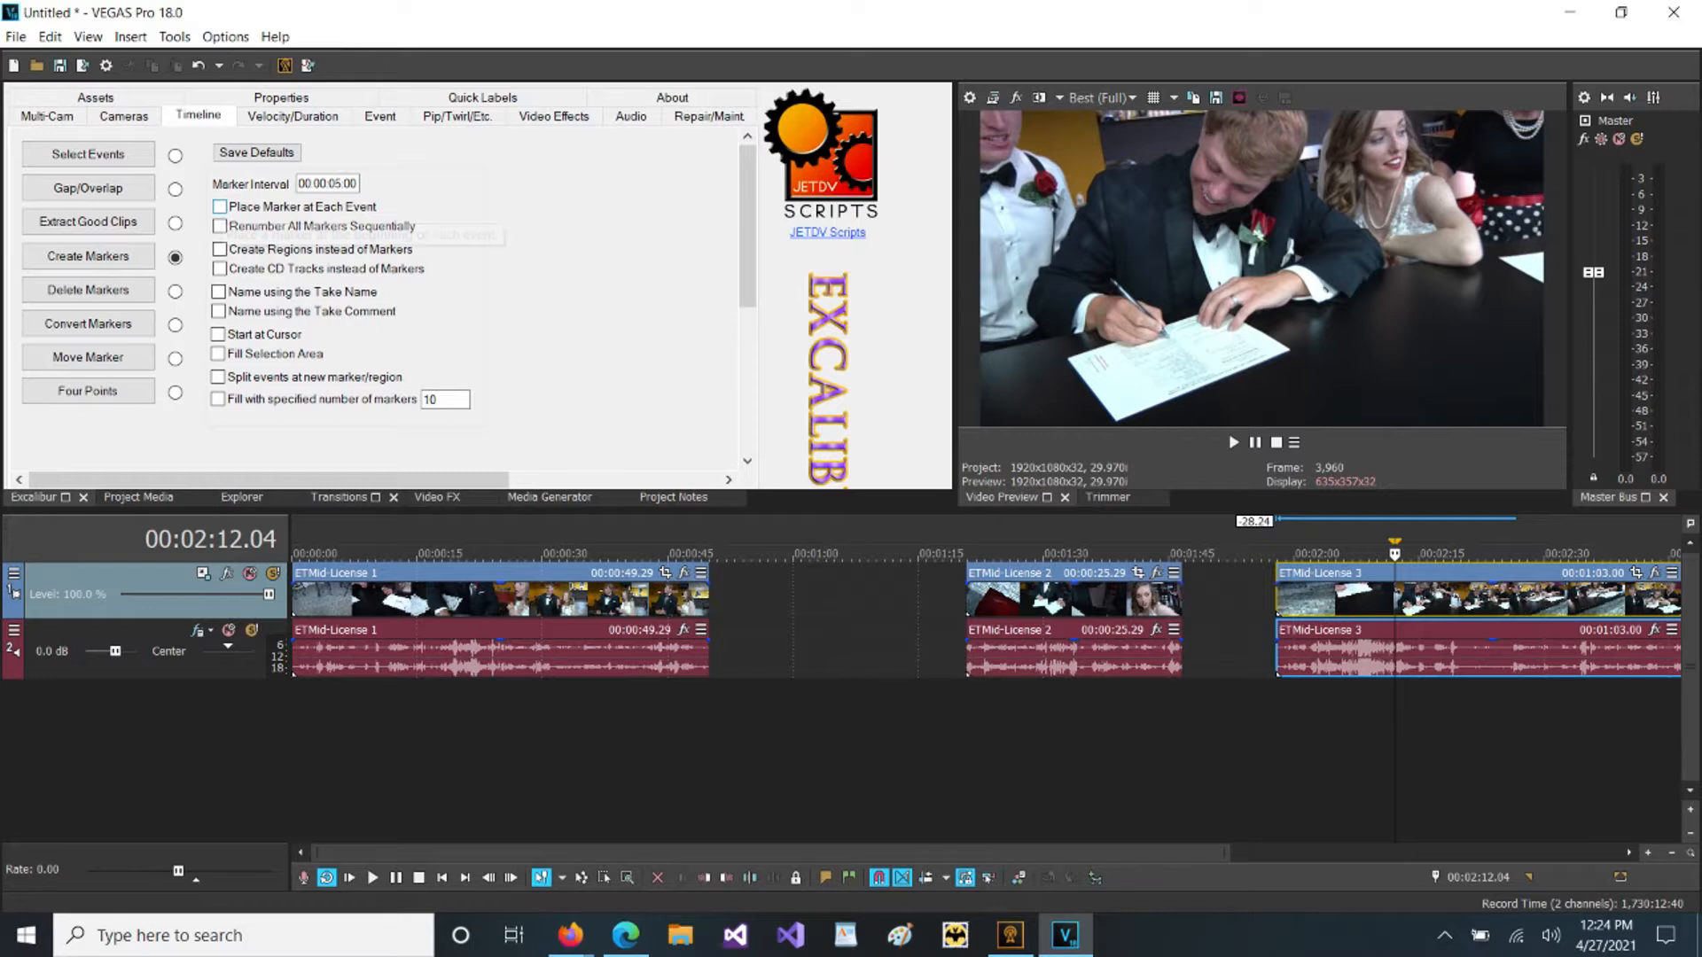
left_click(87, 257)
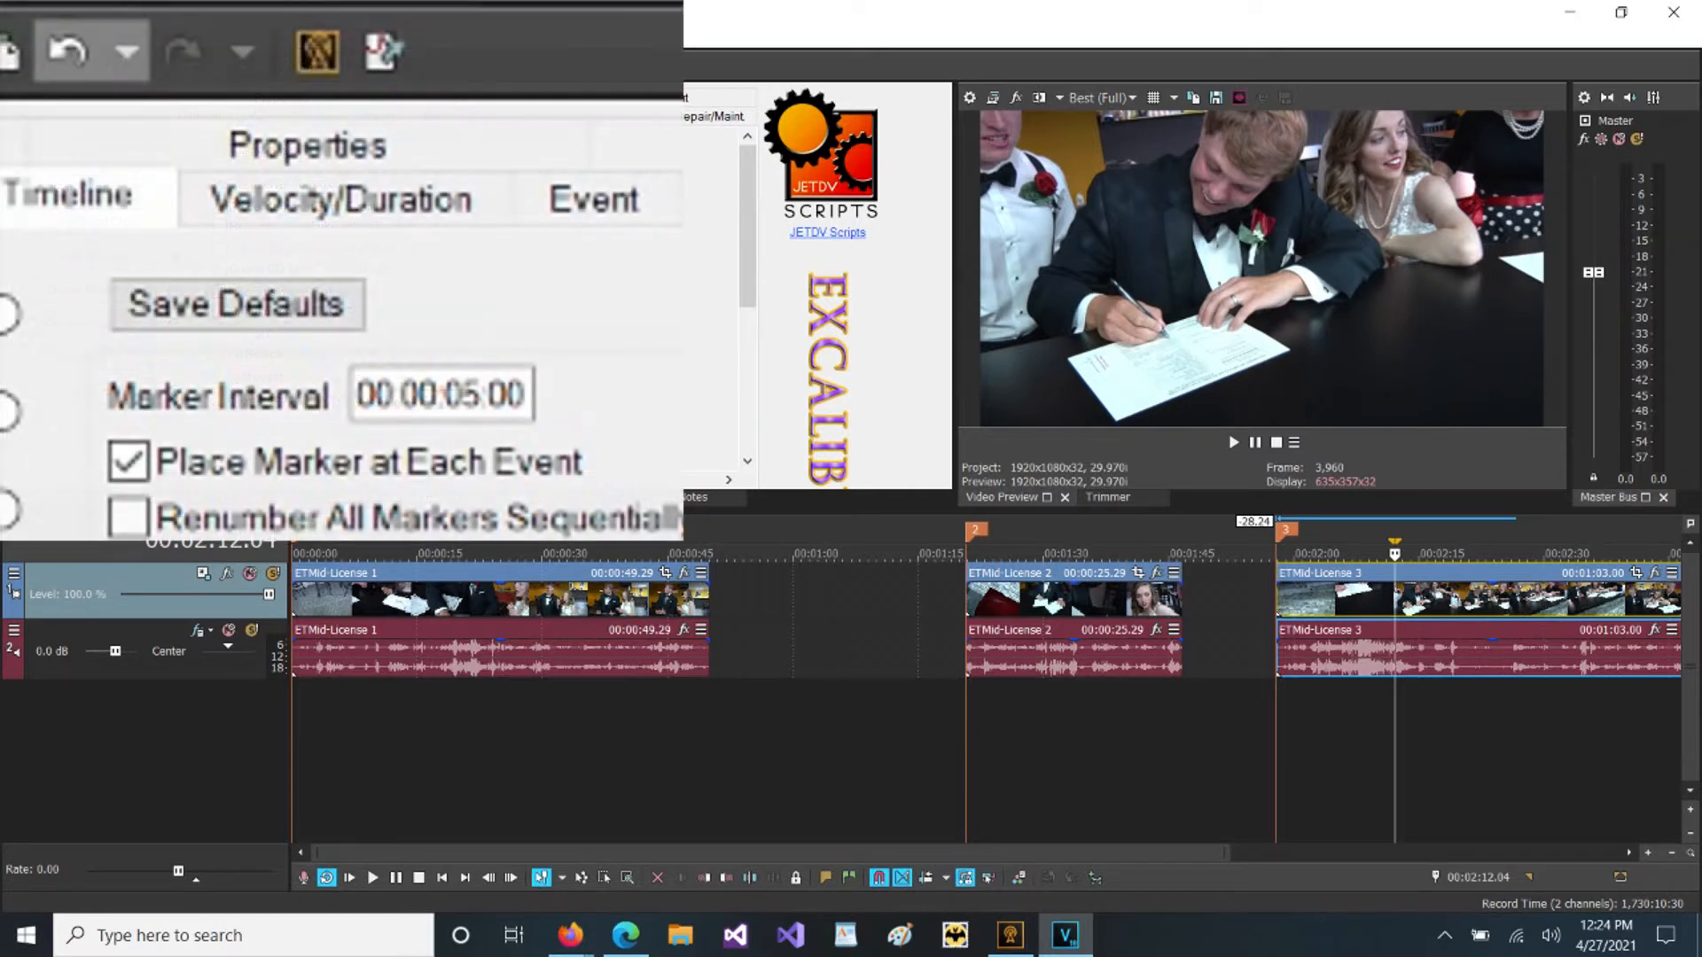
Check the undo history and undo the marker creation.
left_click(127, 51)
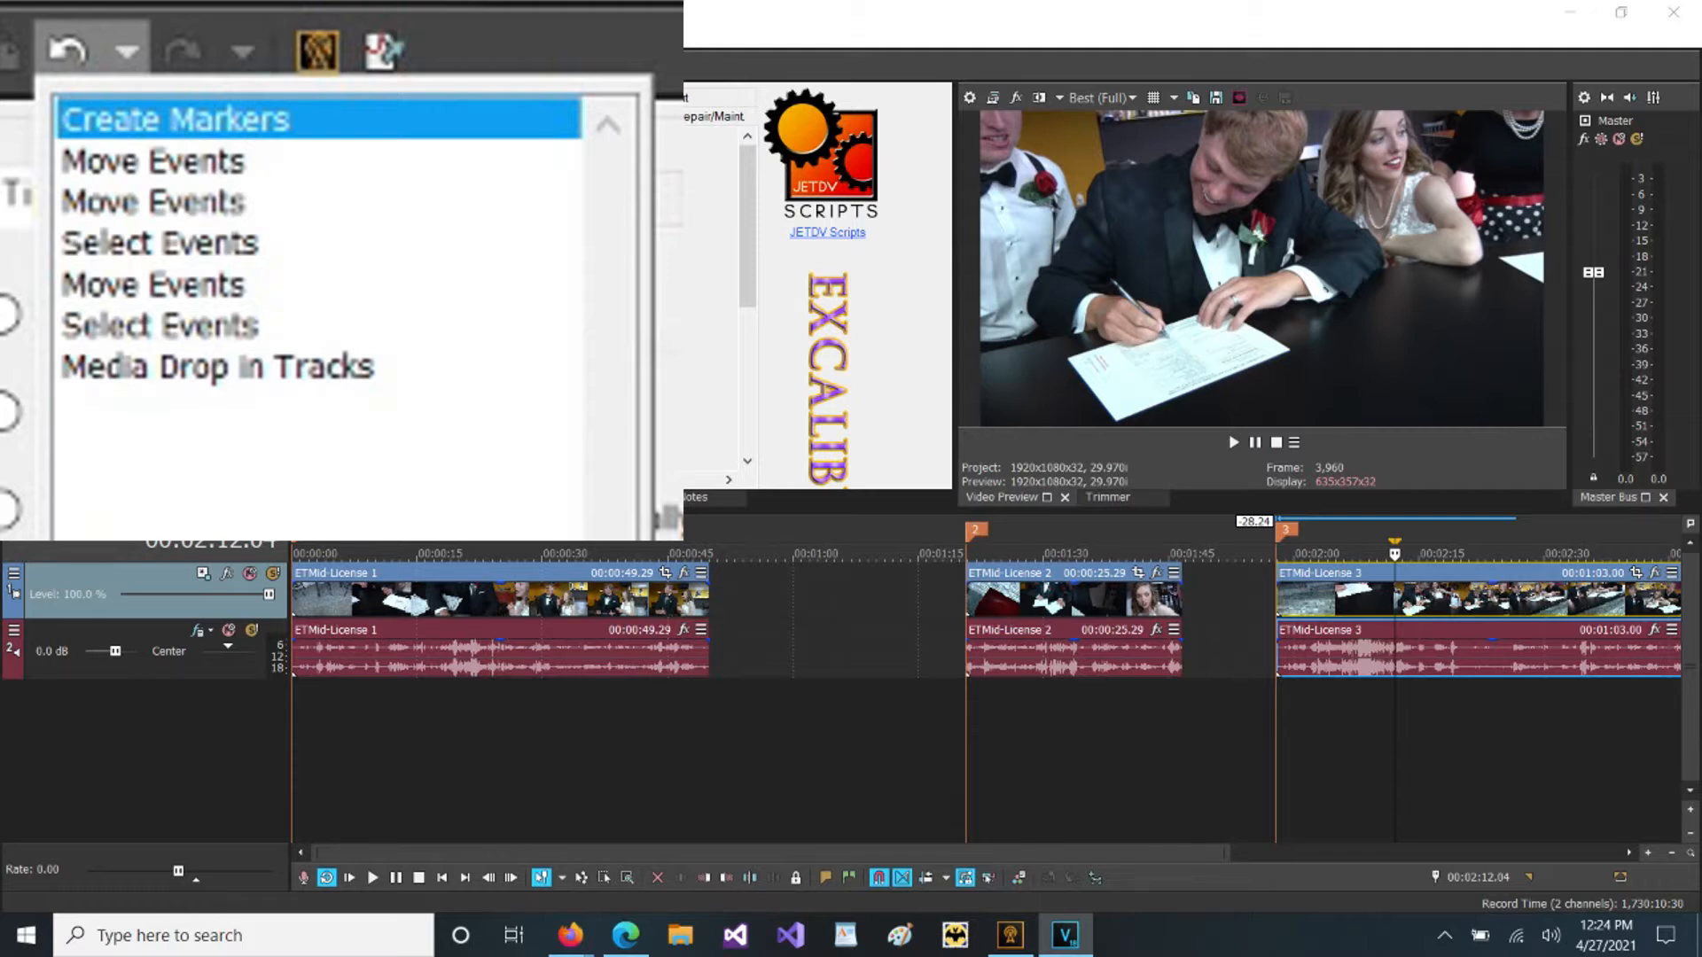
left_click(70, 51)
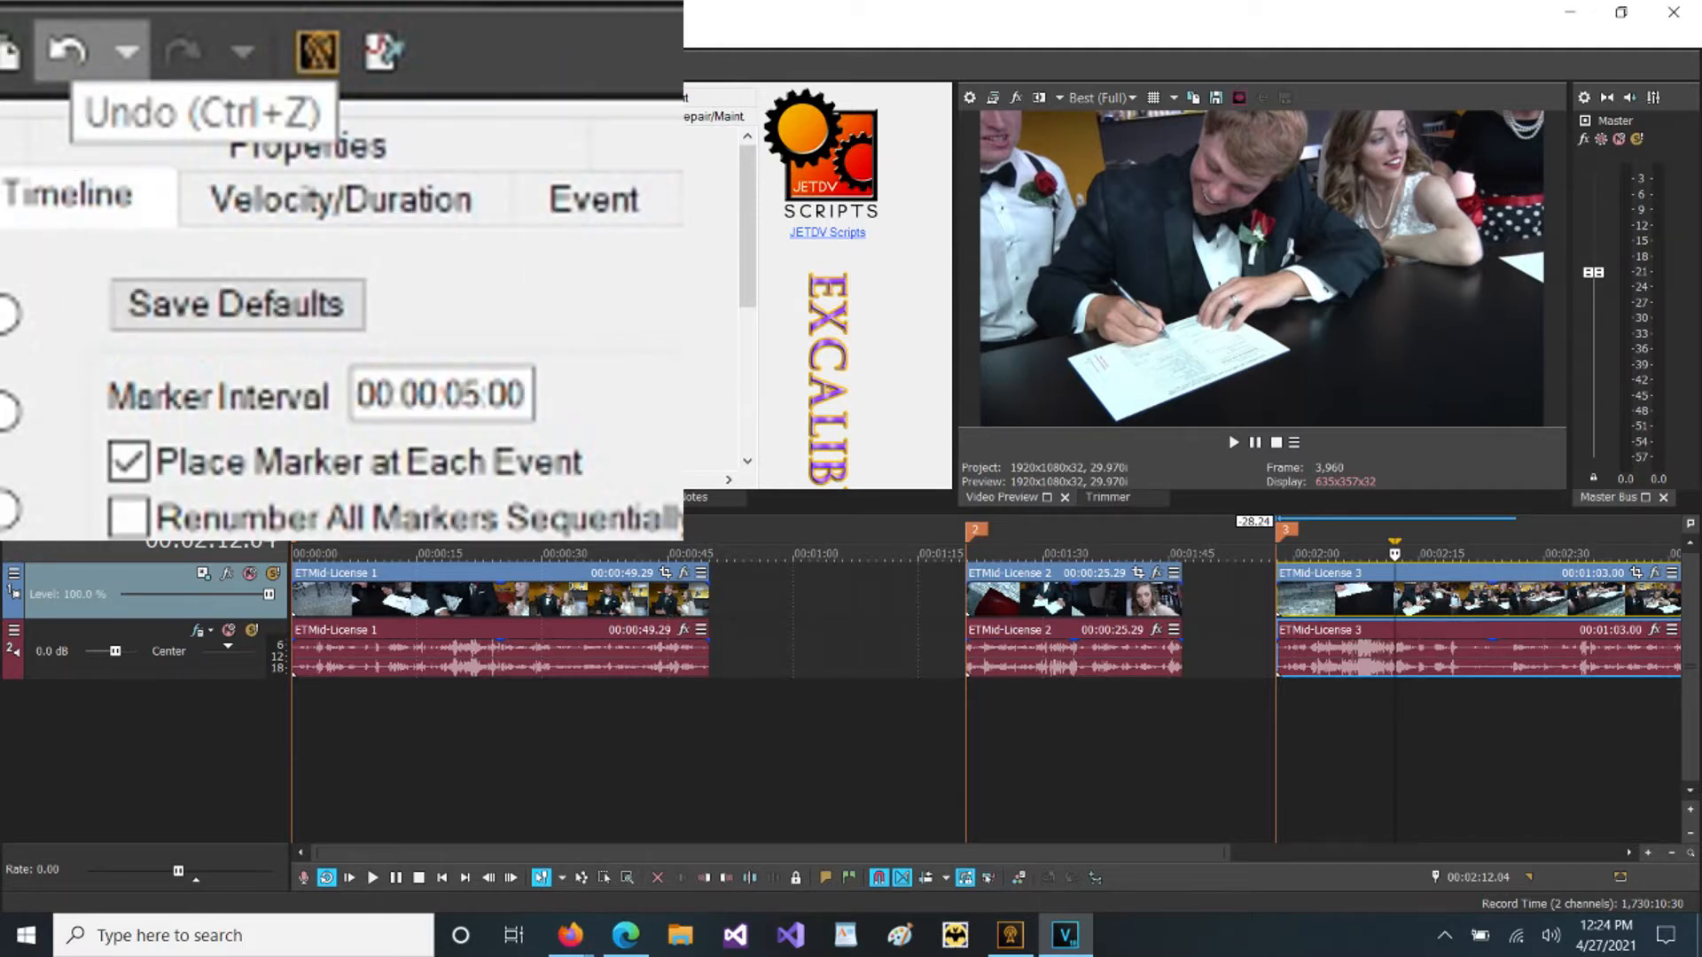
left_click(67, 51)
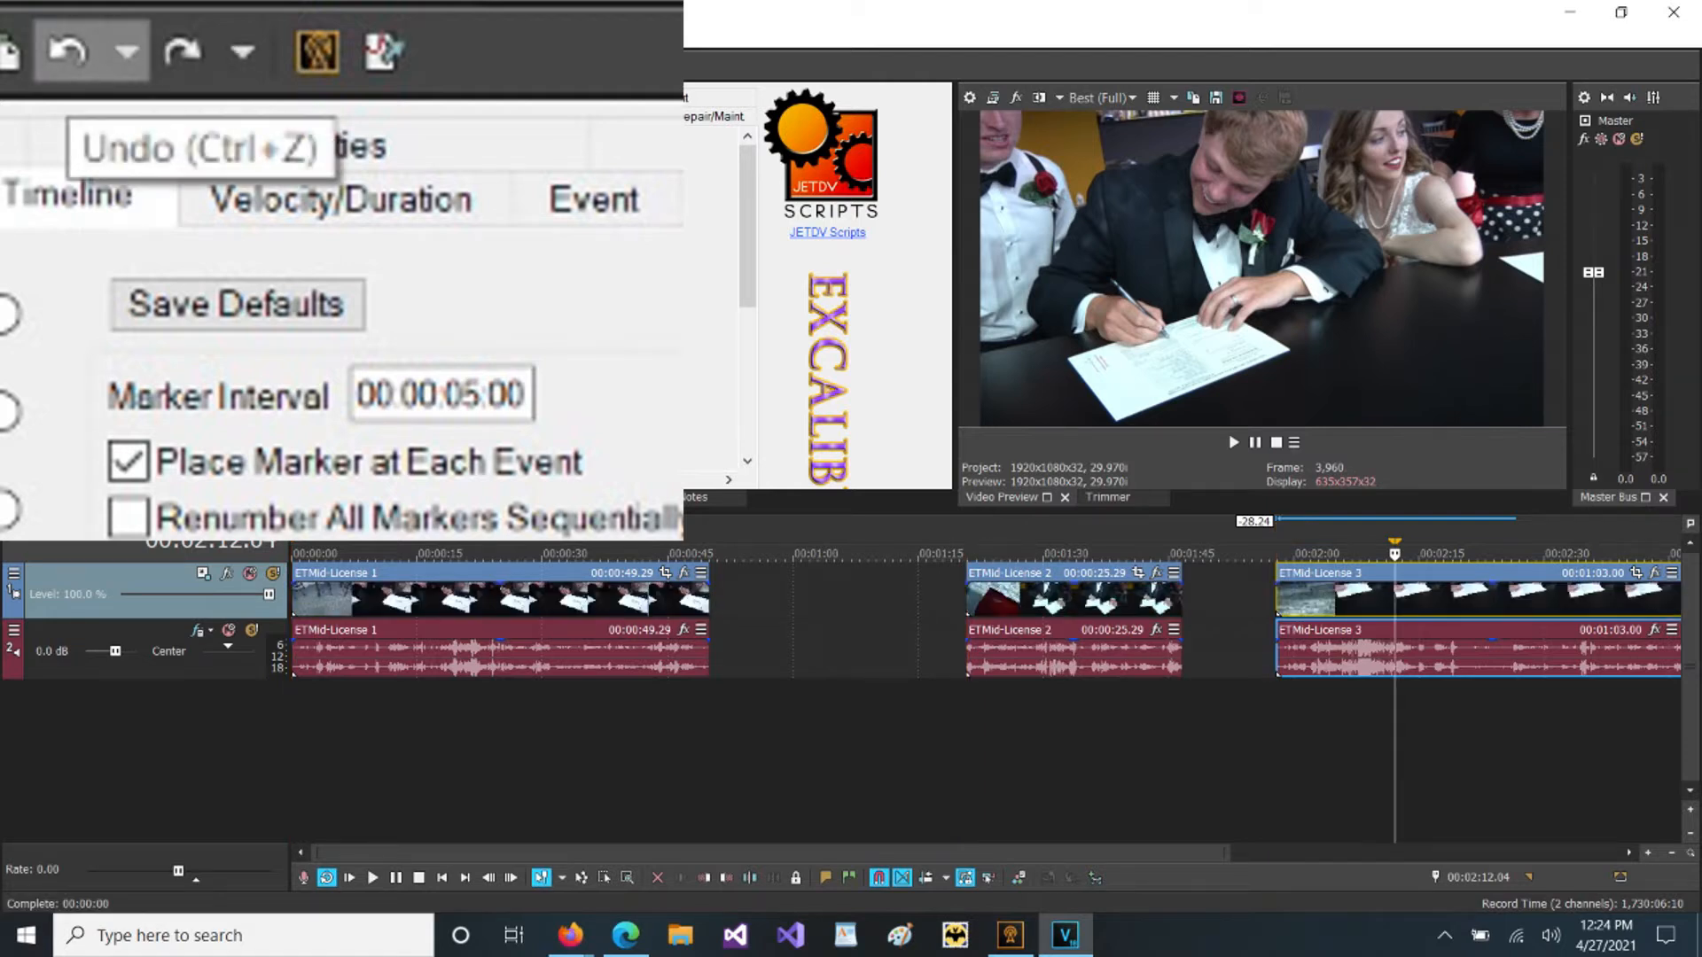
Undo the last two event moves and the event selection made before them, checking the undo history in between.
left_click(126, 51)
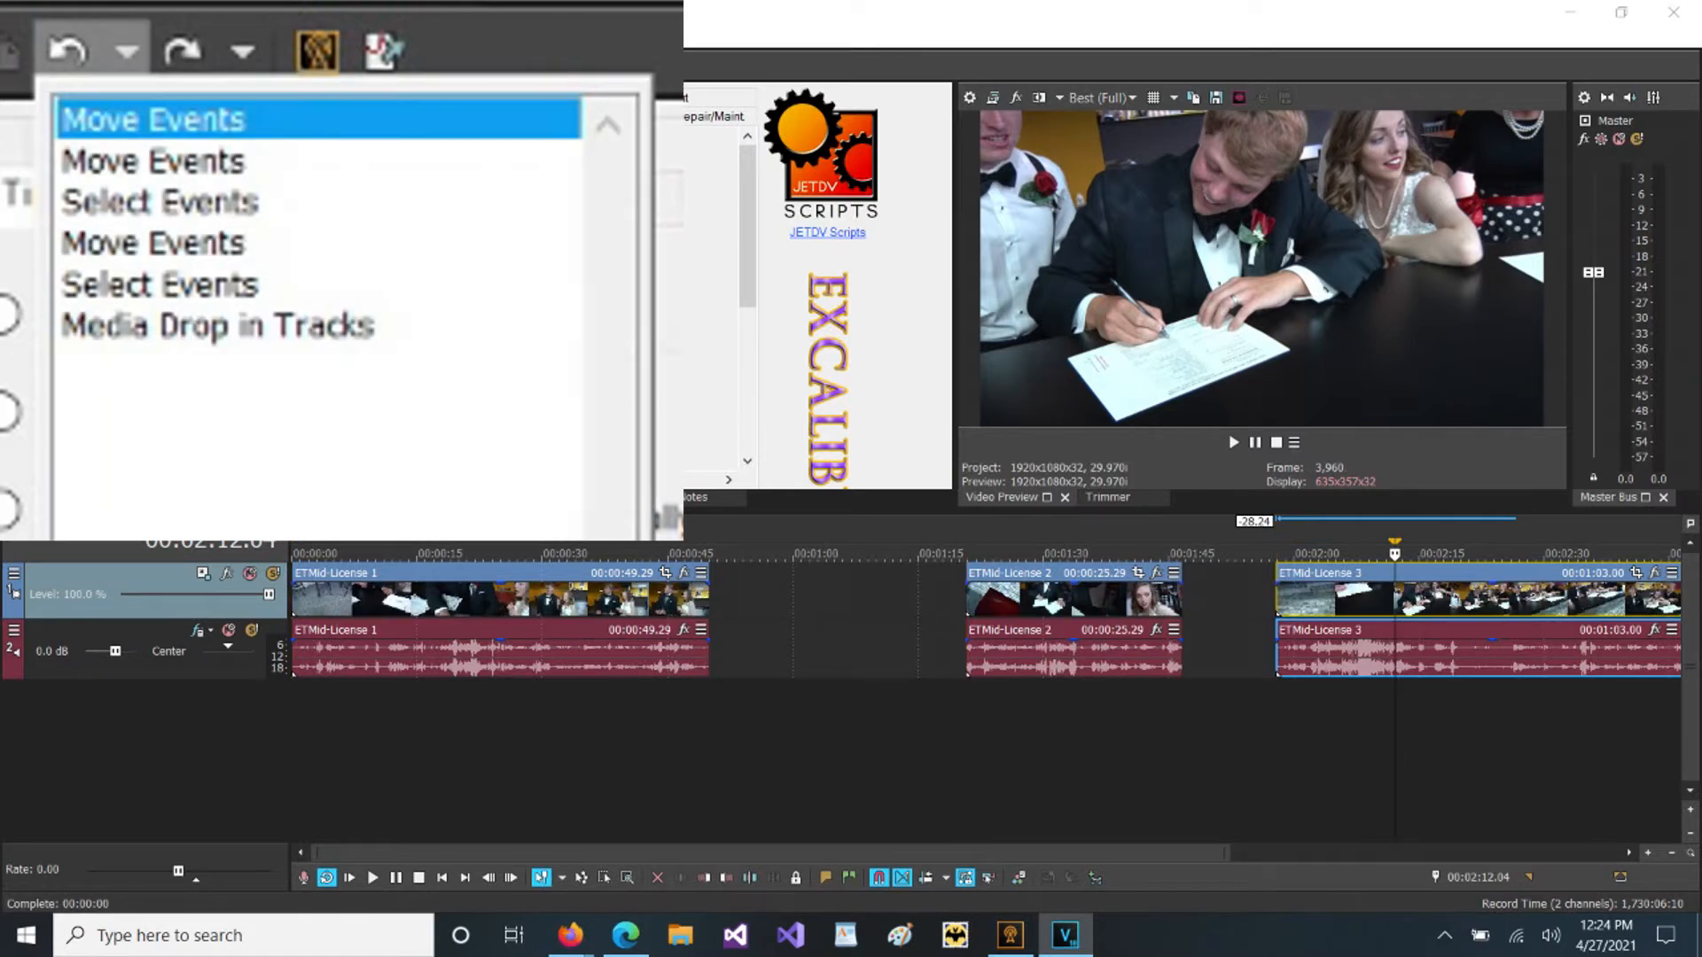
left_click(153, 120)
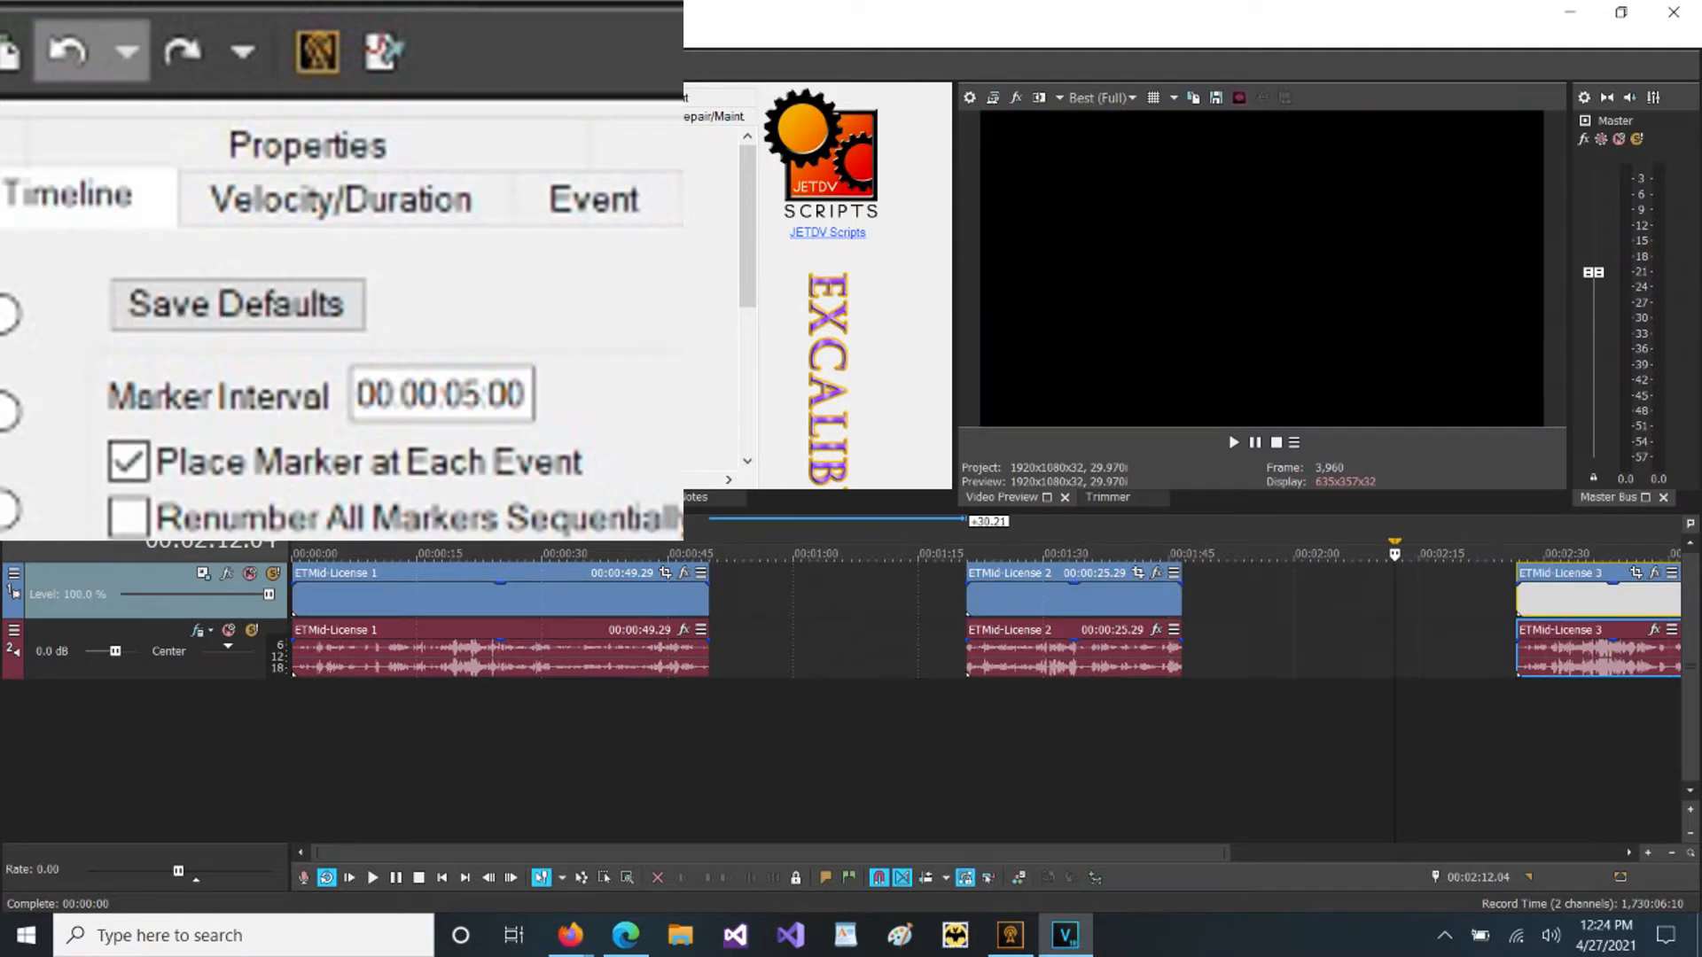
left_click(67, 51)
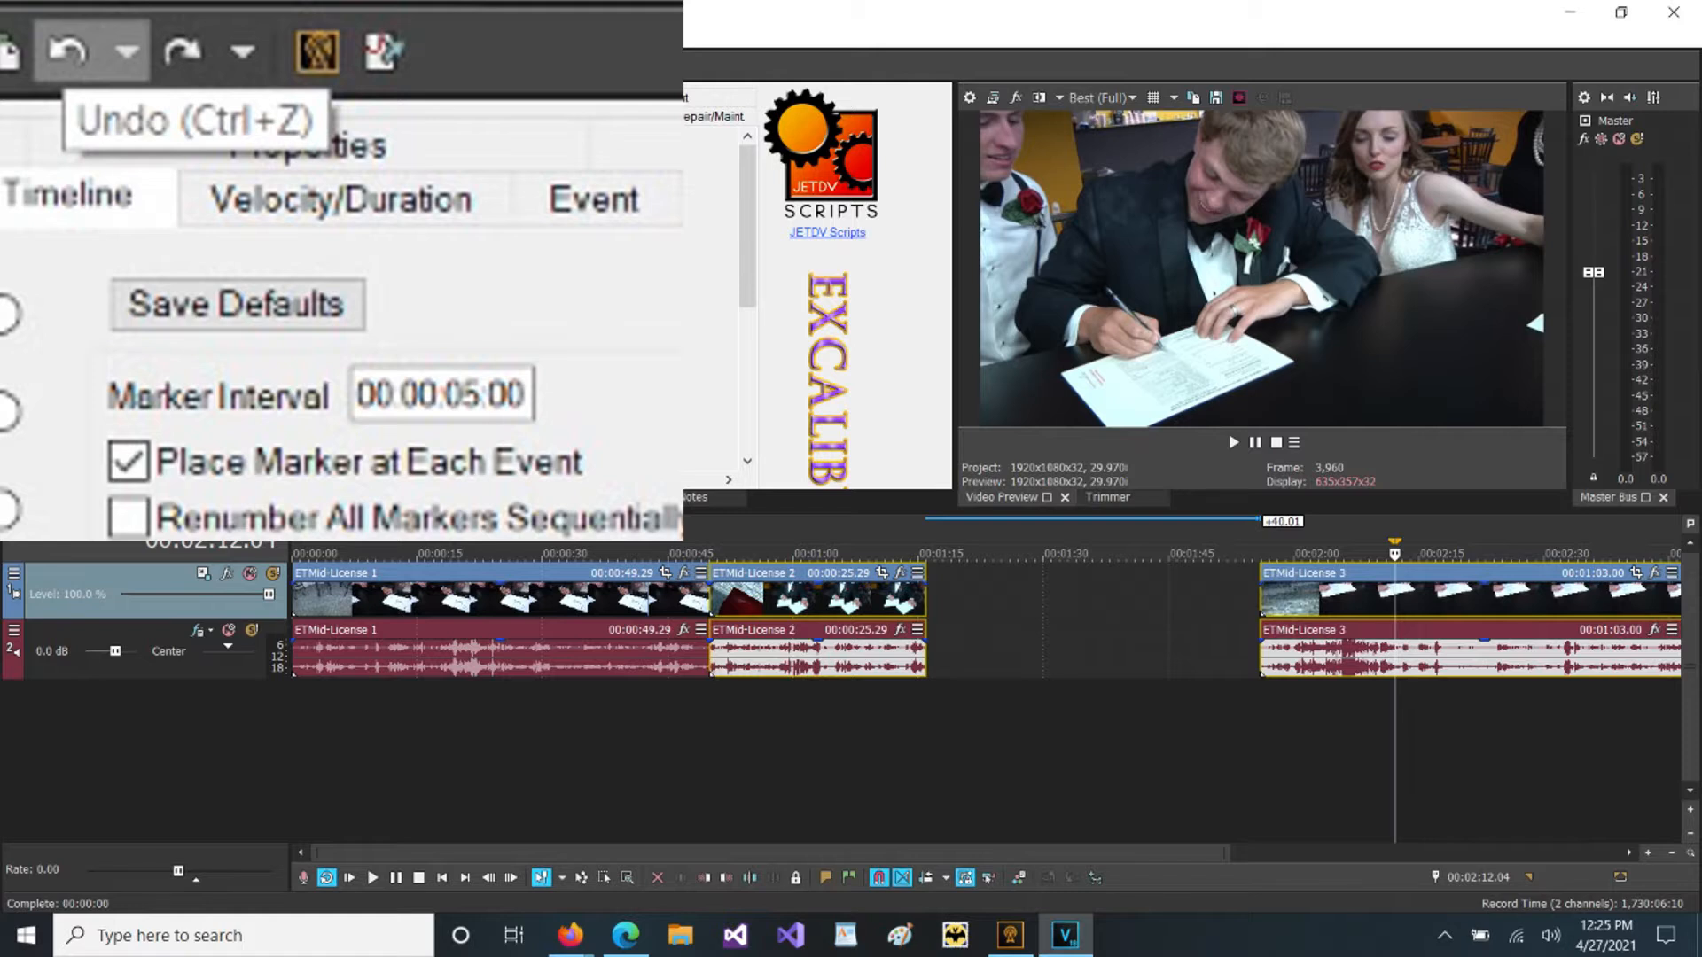
left_click(126, 51)
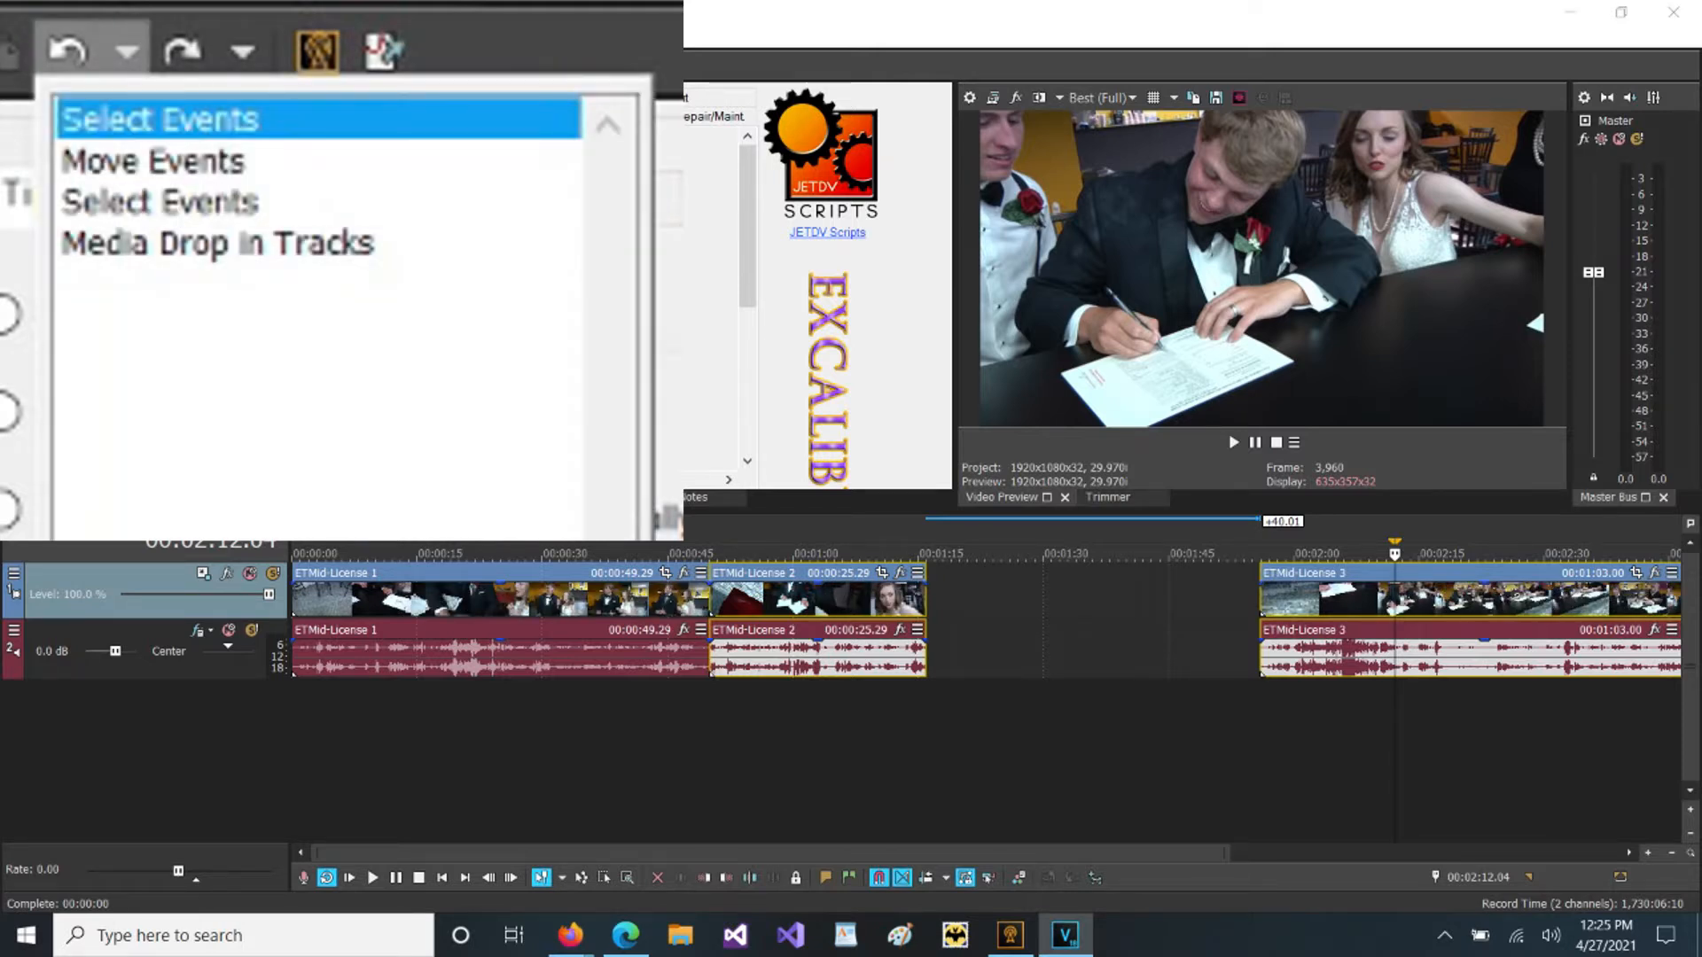
key("Escape")
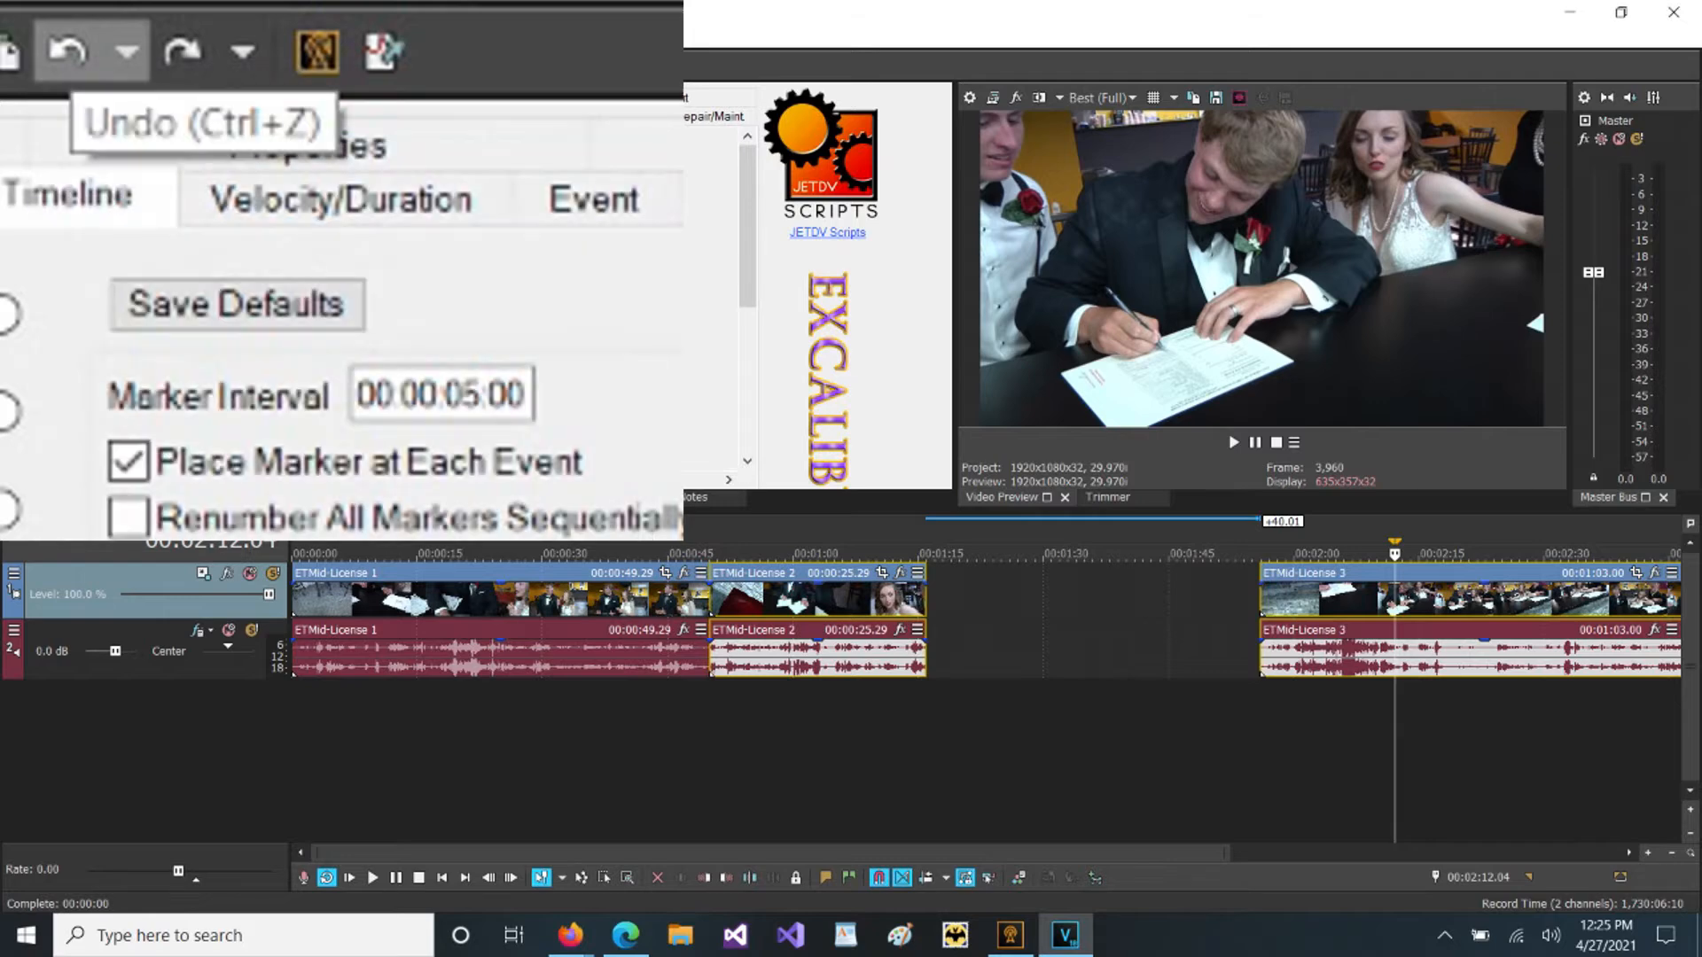
left_click(199, 65)
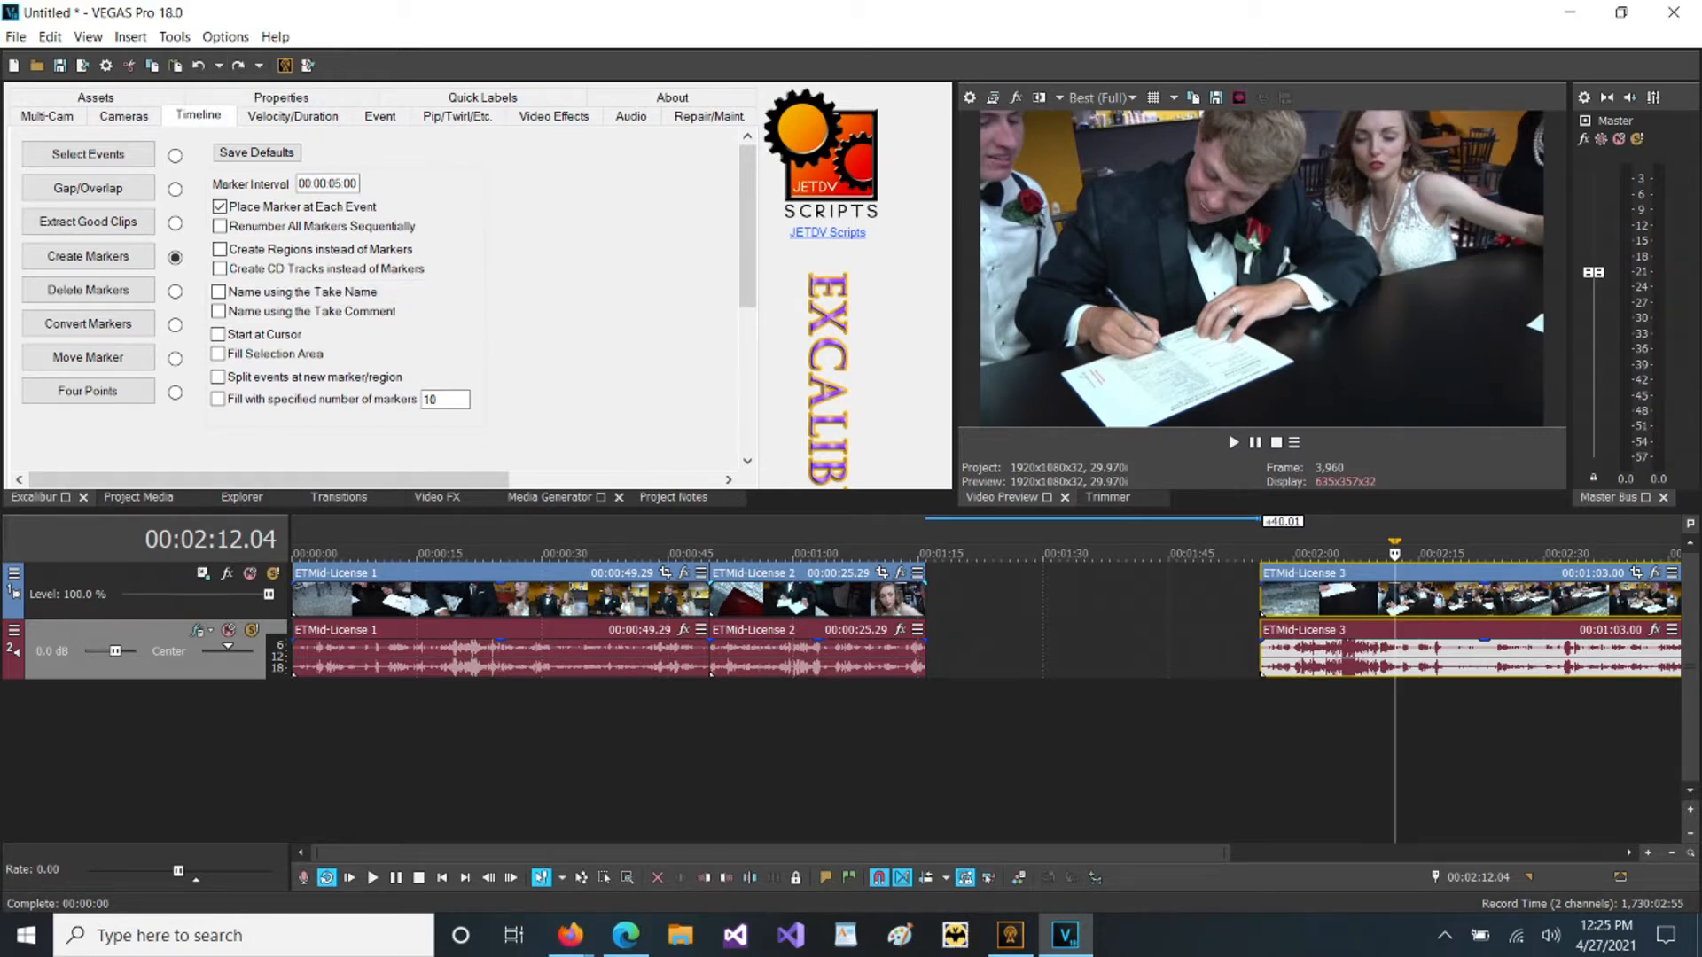
Select the events from ETMid-License 1 to the end of the video track and apply Excalibur's Gap/Overlap with an overlap of 00:00:01:00.
left_click(522, 597)
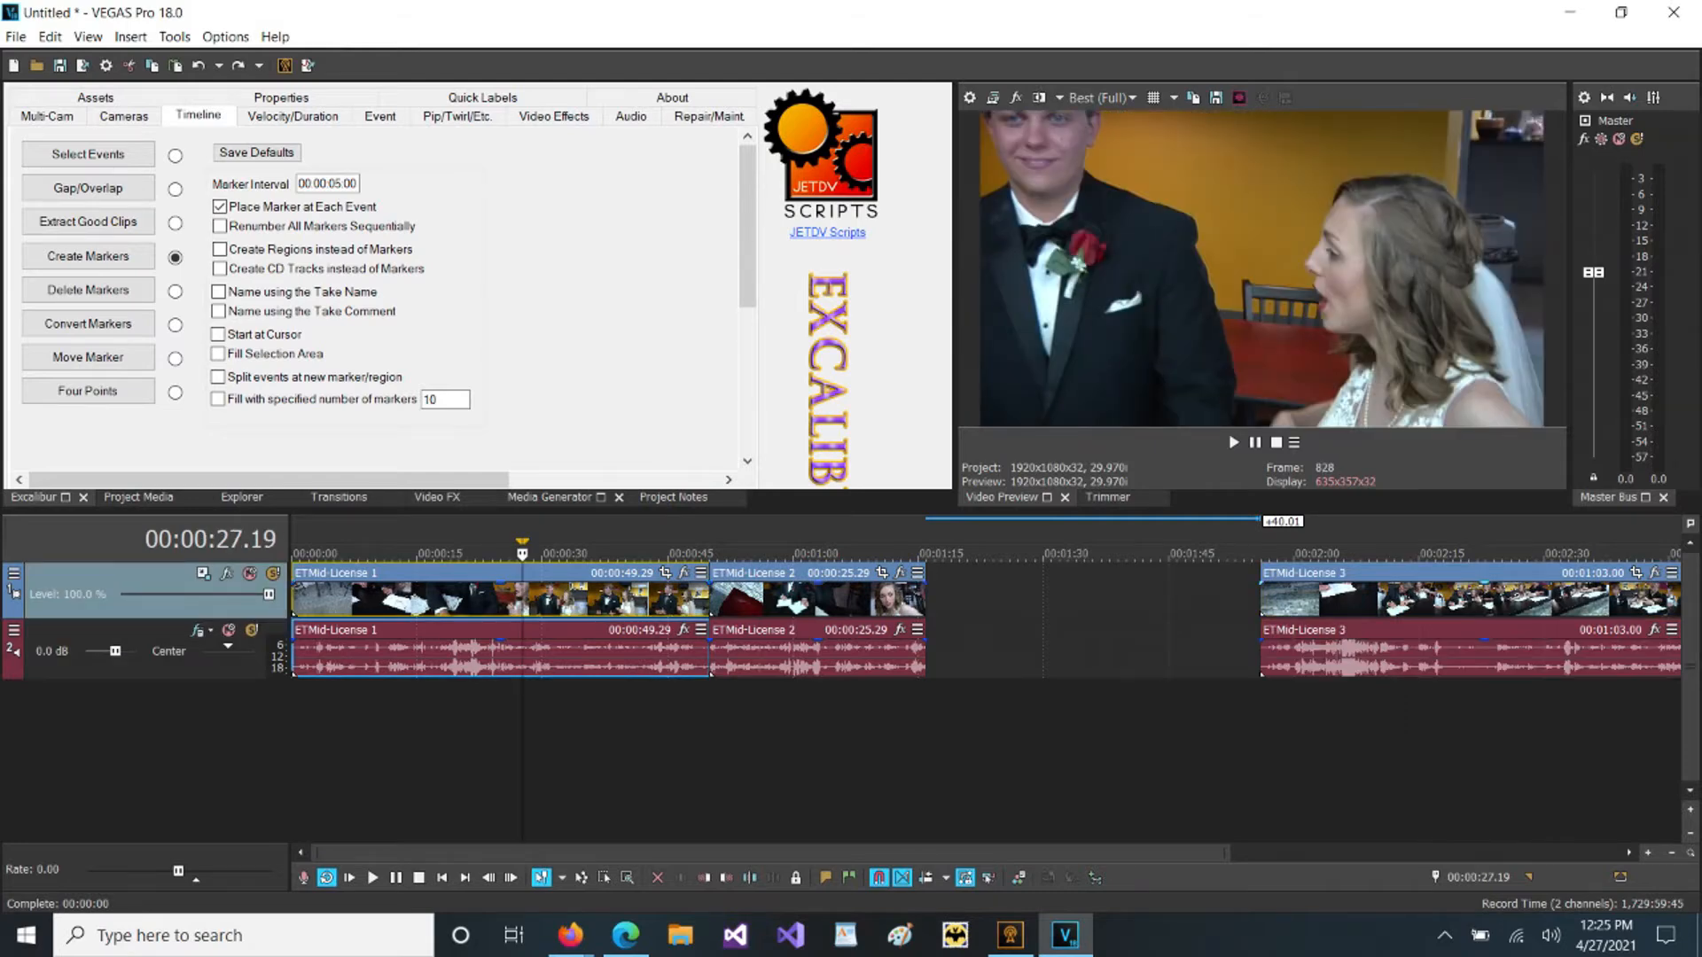
right_click(417, 654)
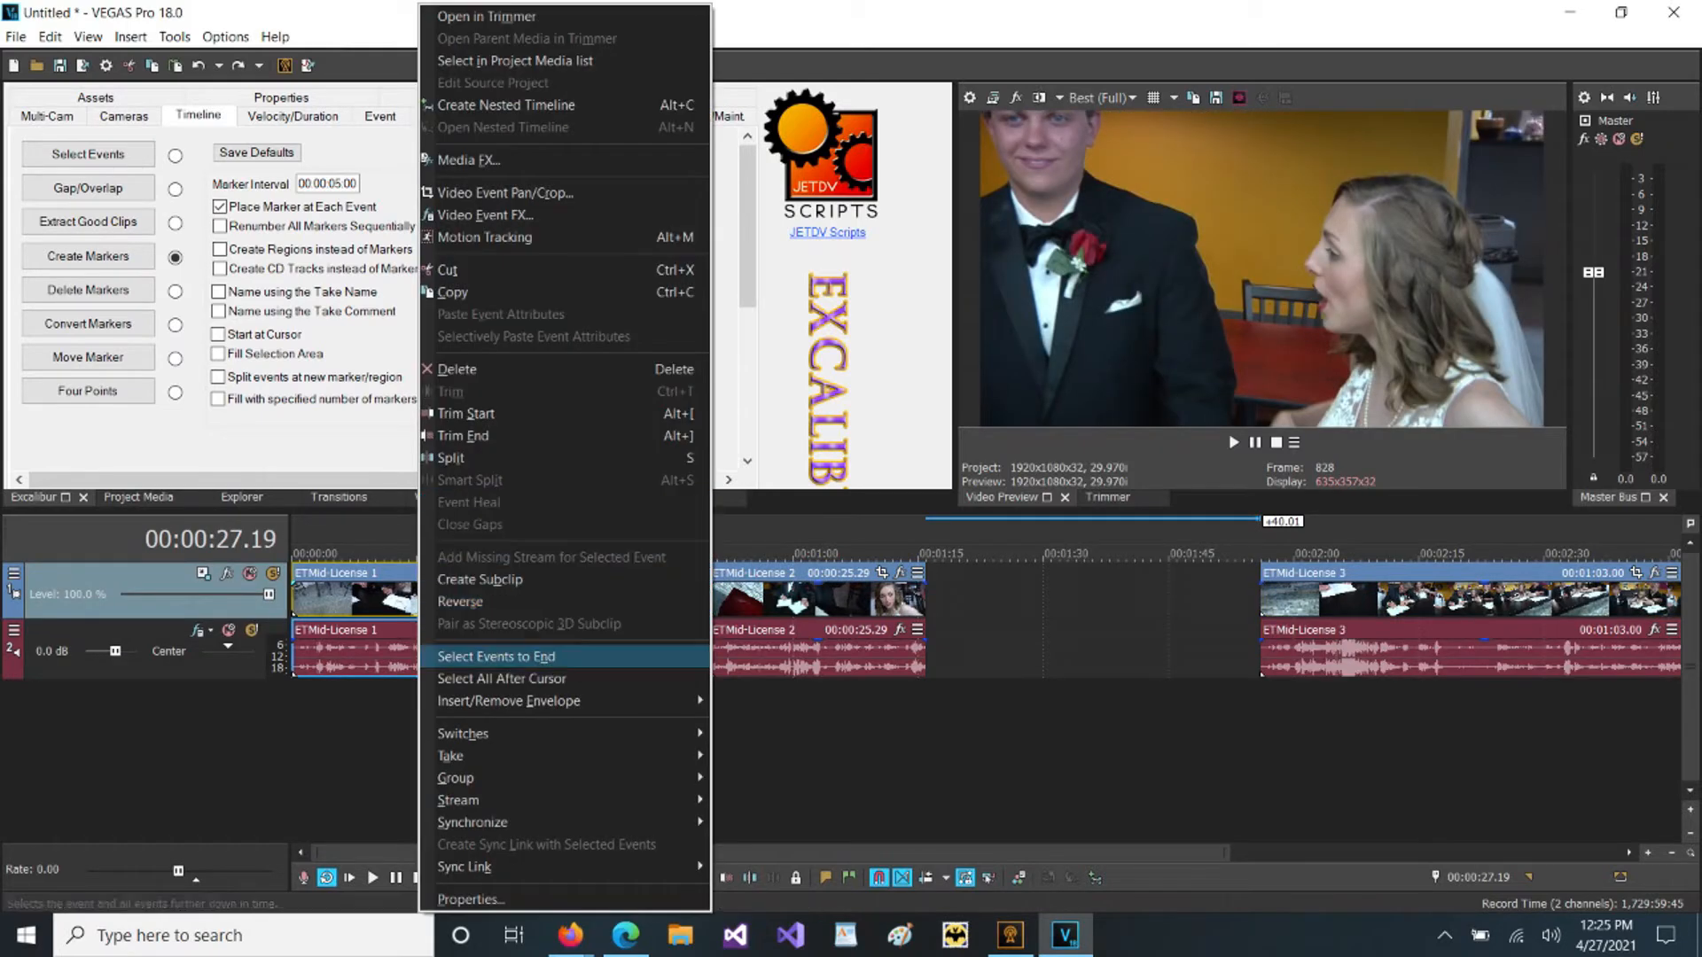
left_click(496, 656)
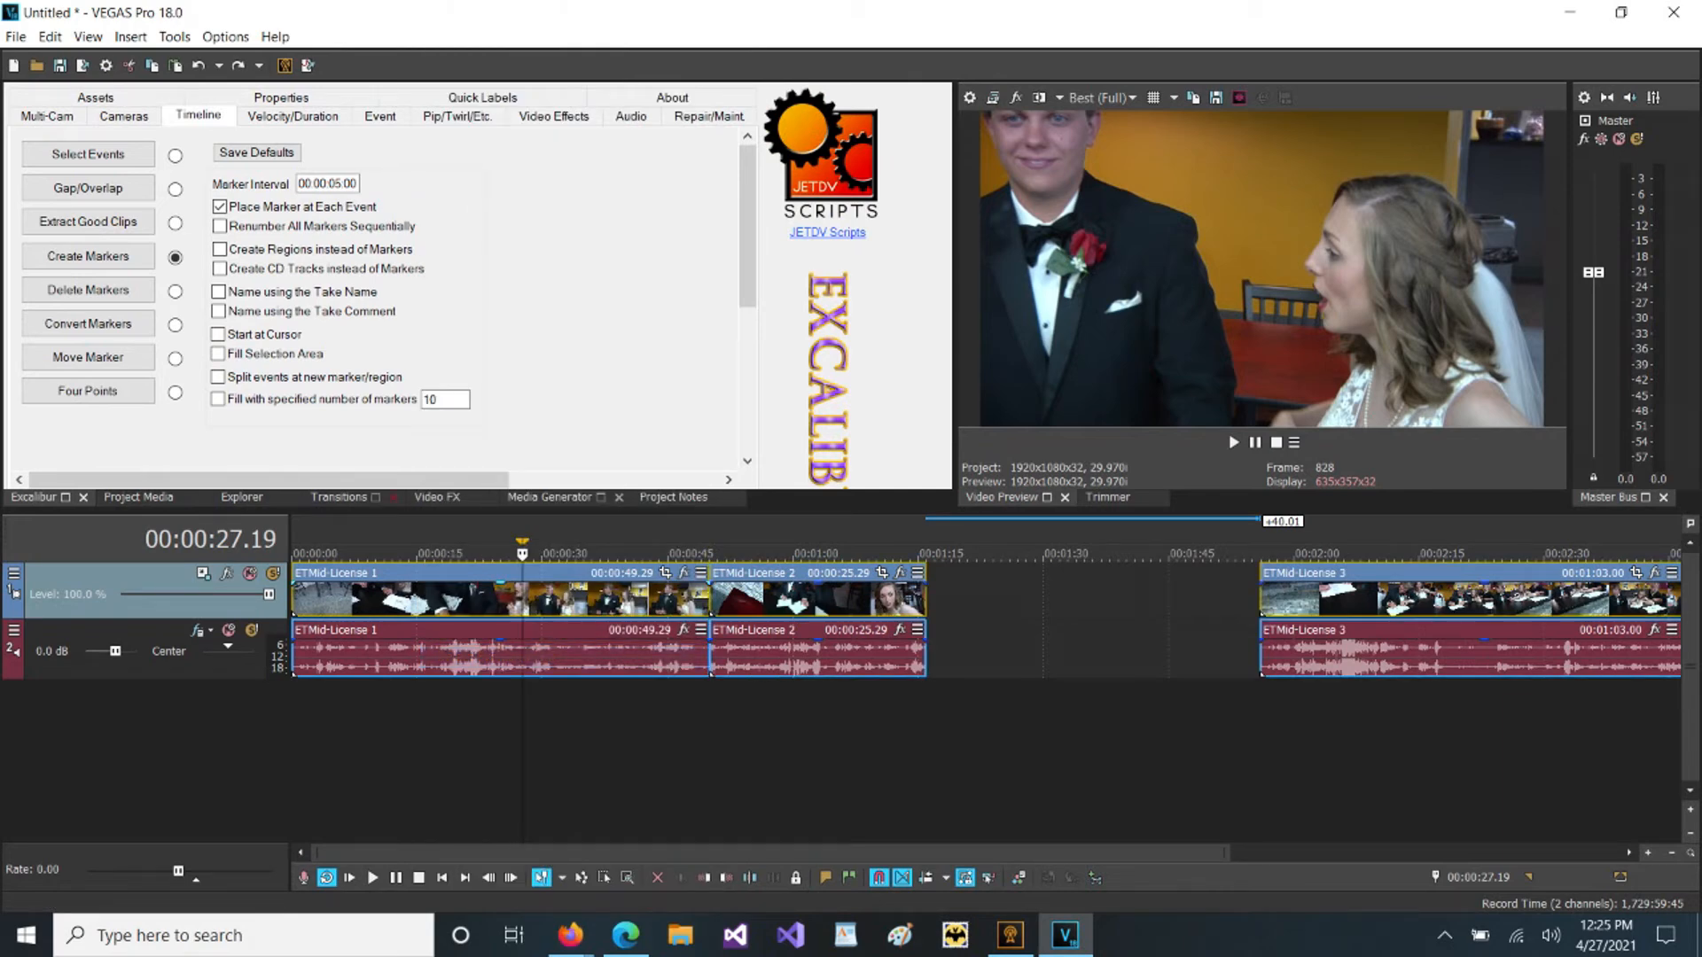
left_click(175, 190)
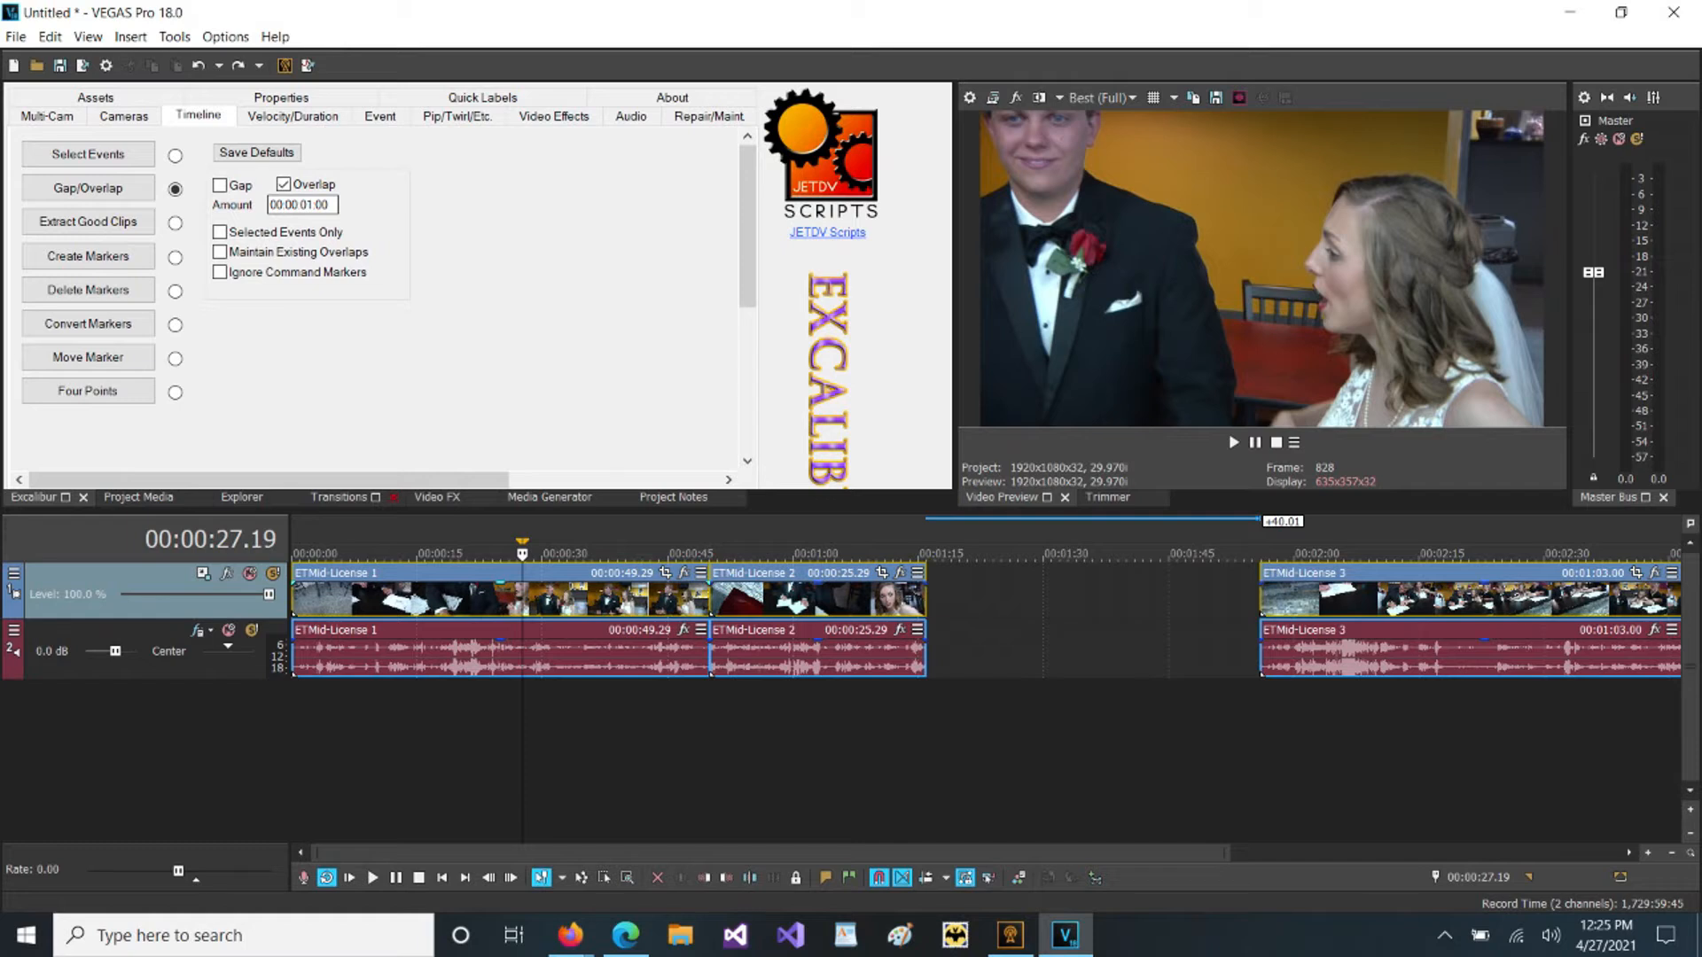
left_click(89, 190)
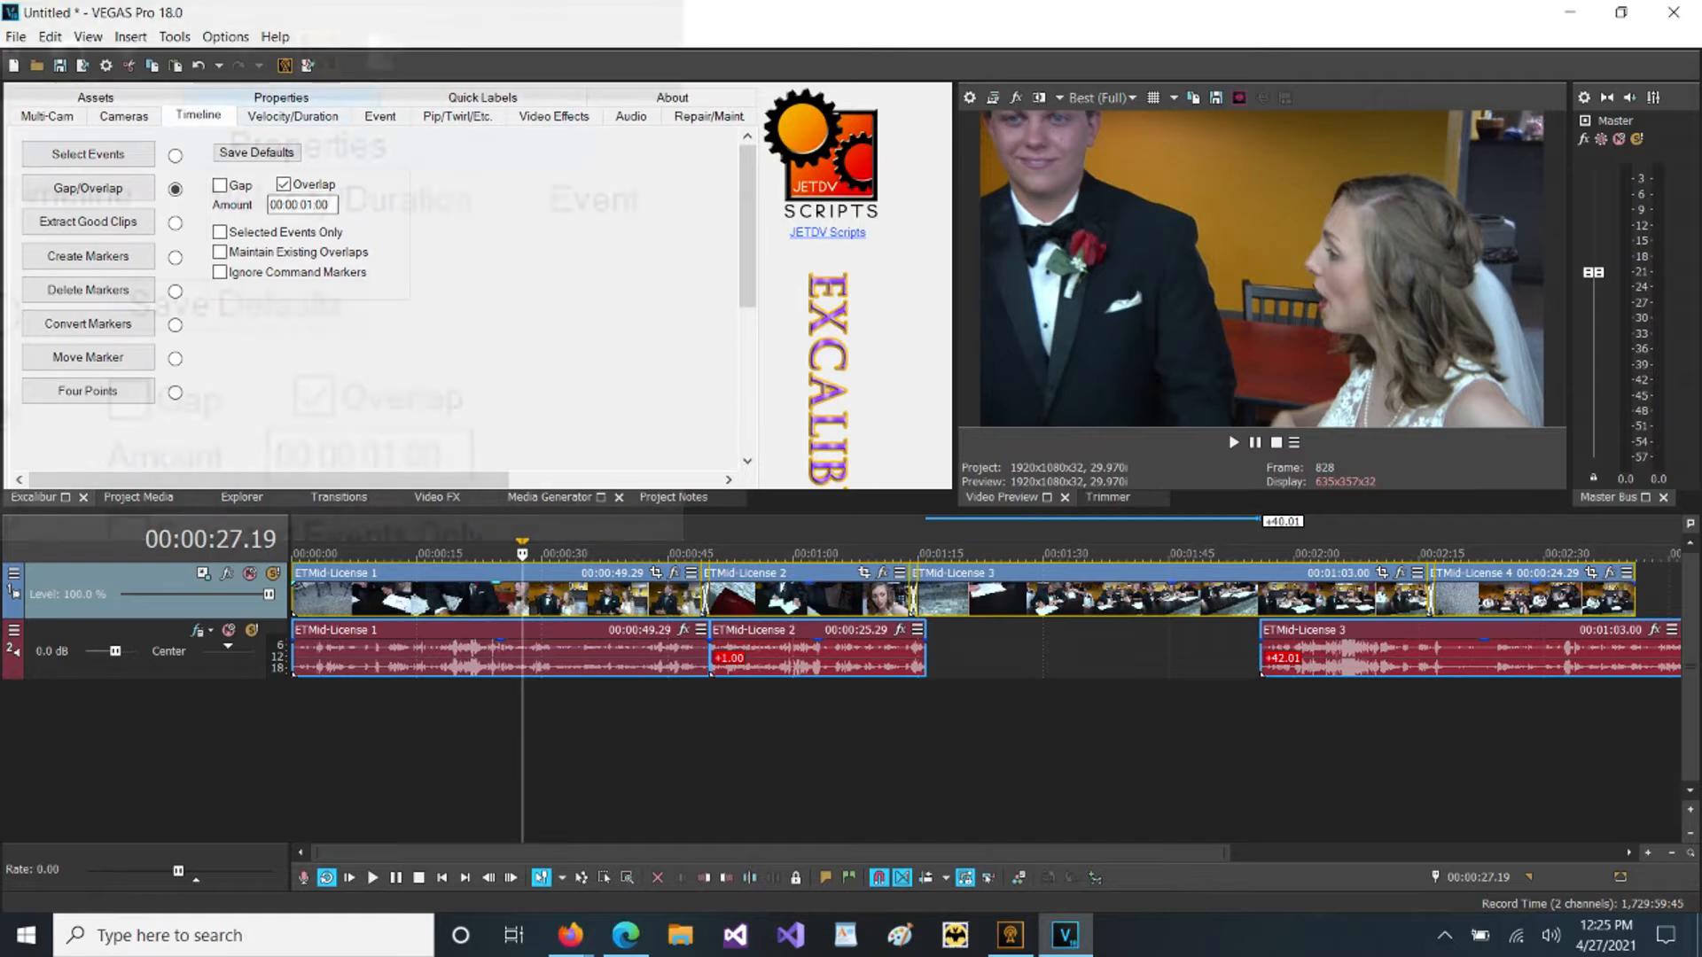
Run the Stereo to Mono script on the ETMid-License 2 audio event and check the undo history.
left_click(219, 66)
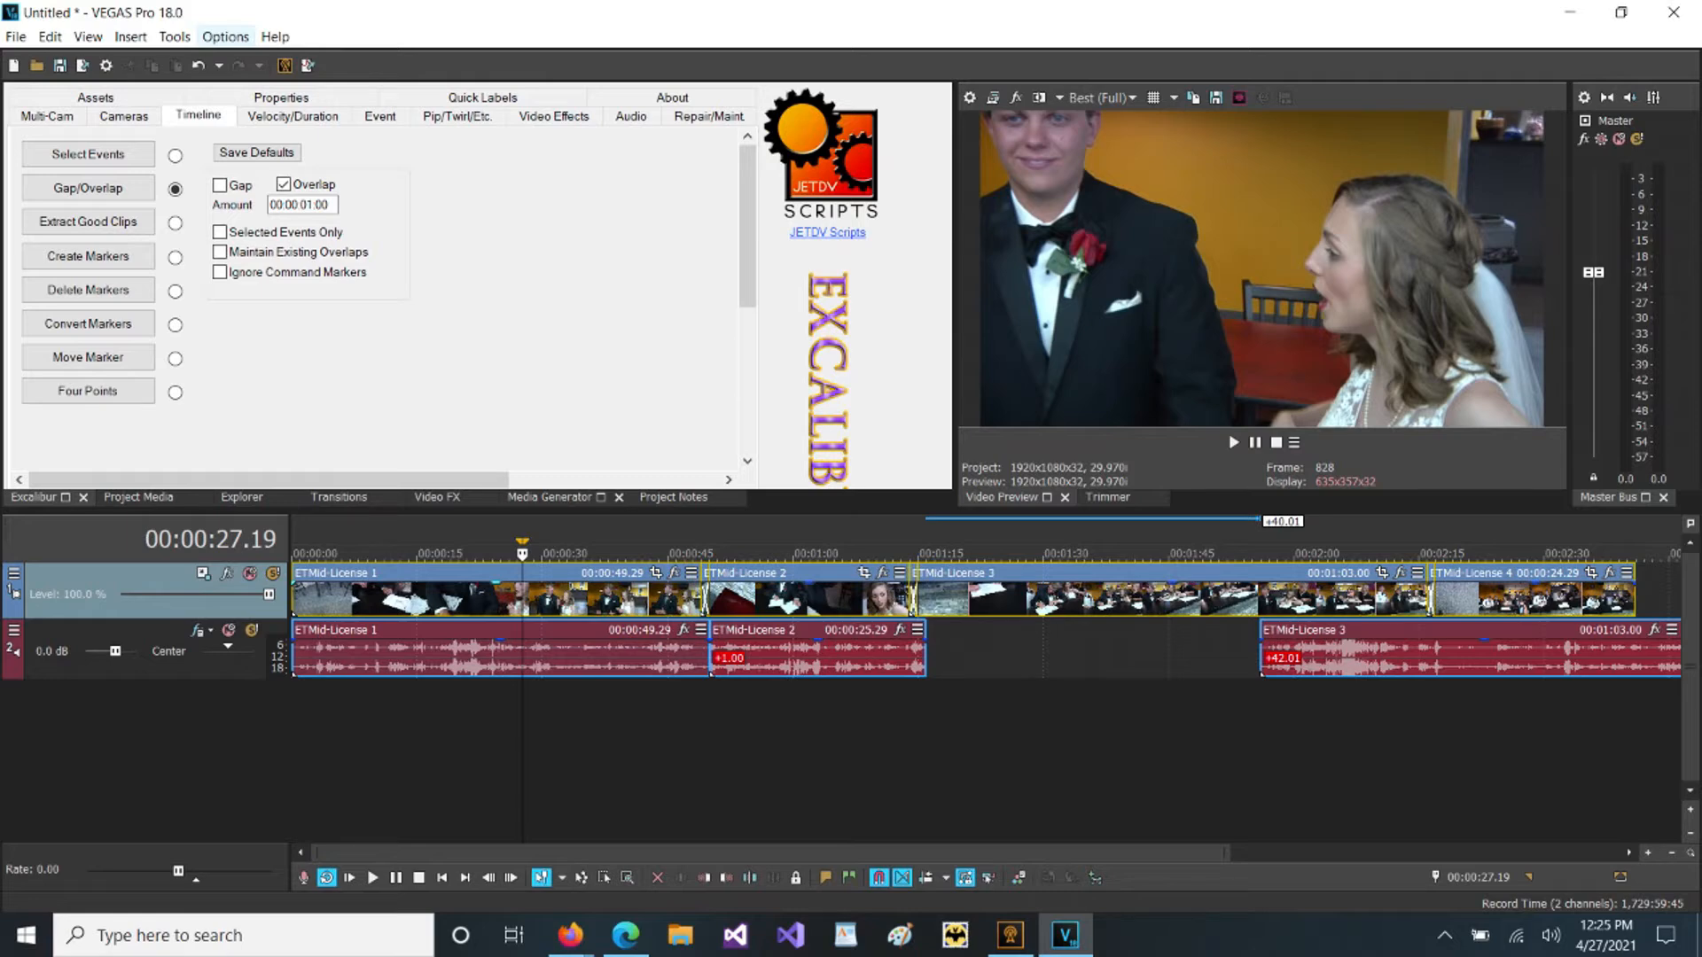
left_click(175, 37)
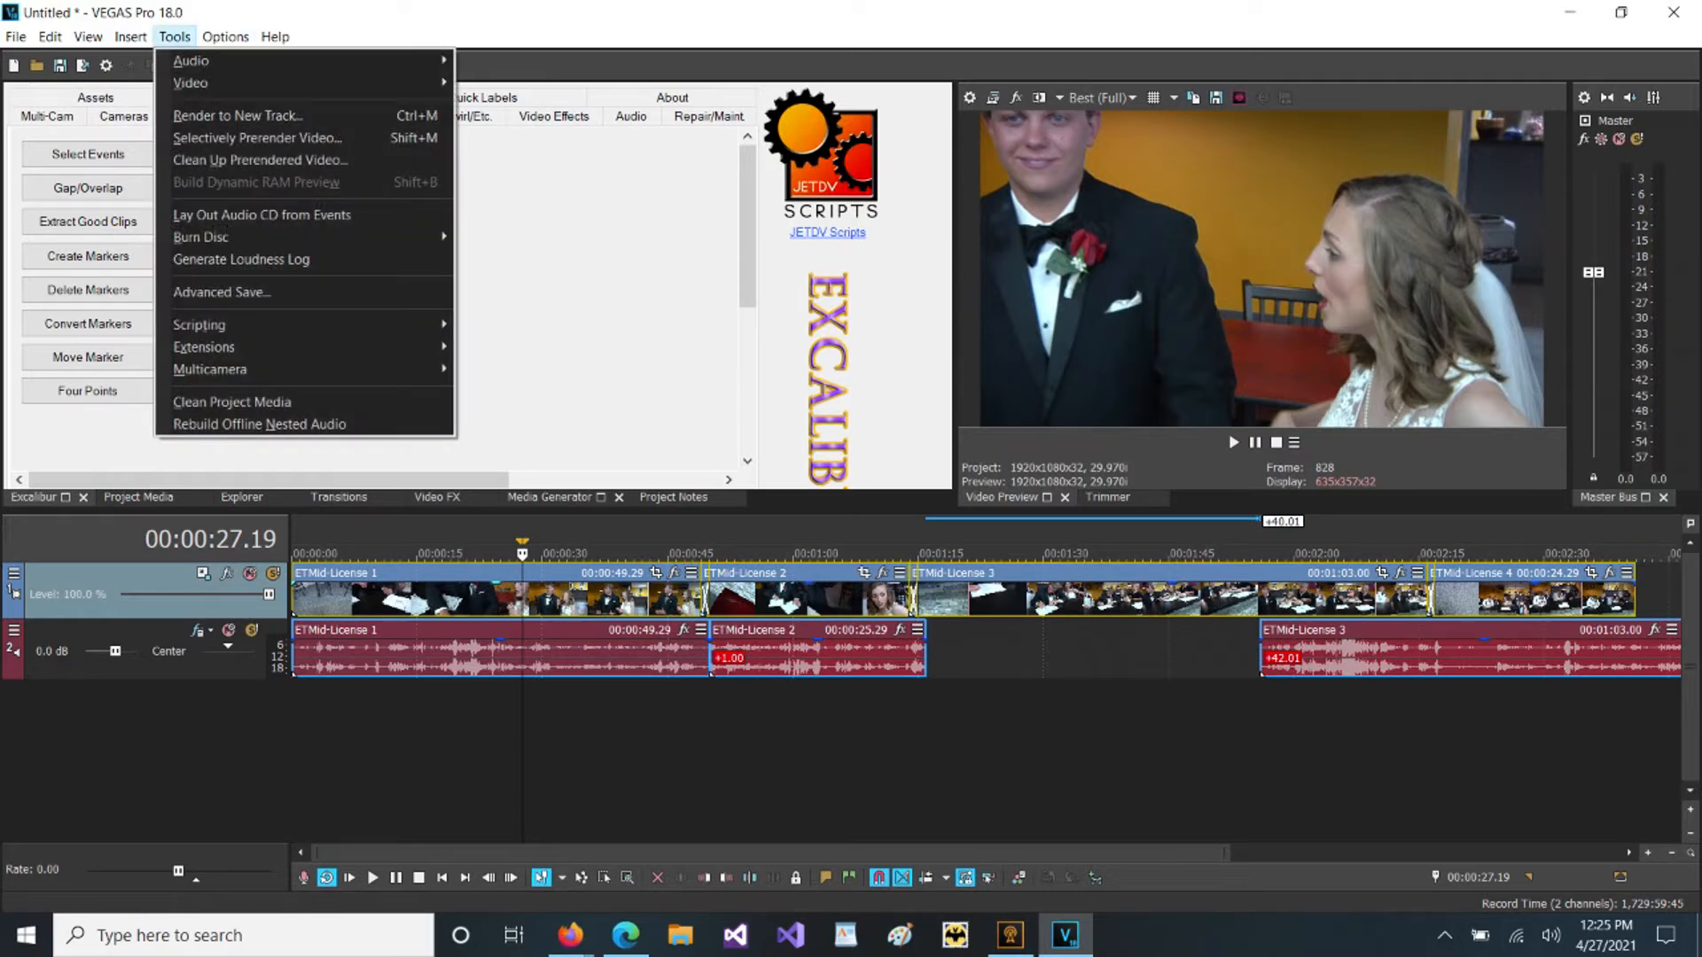
mouse_move(204, 325)
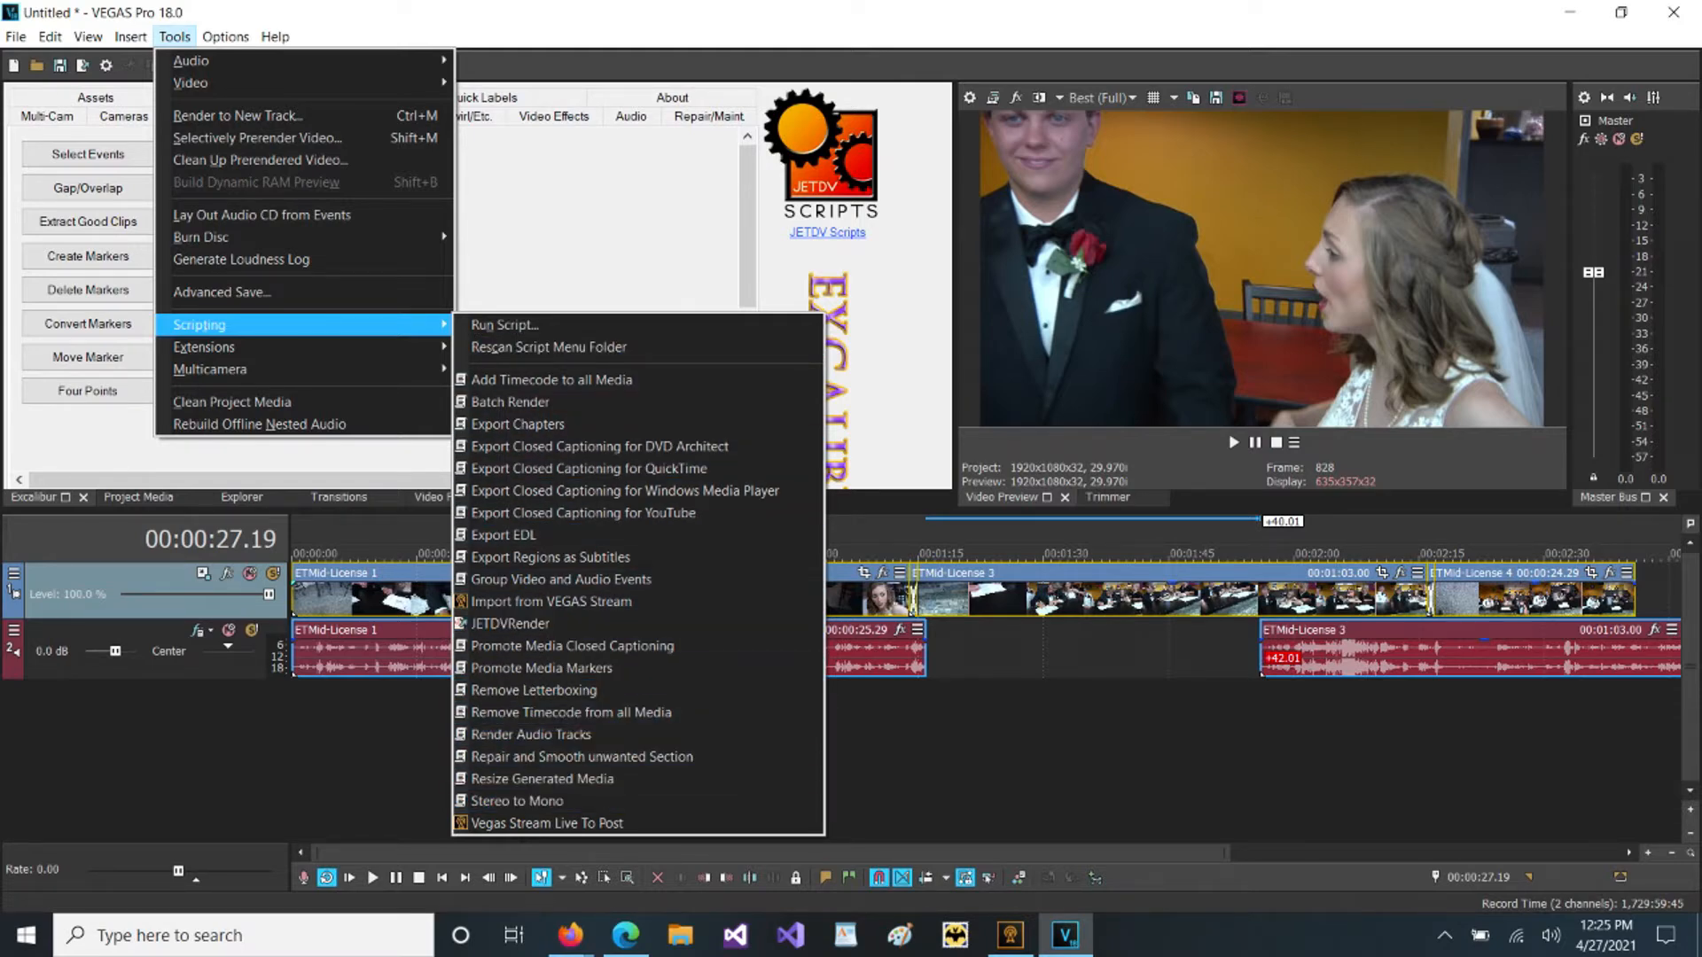
left_click(869, 656)
left_click(175, 36)
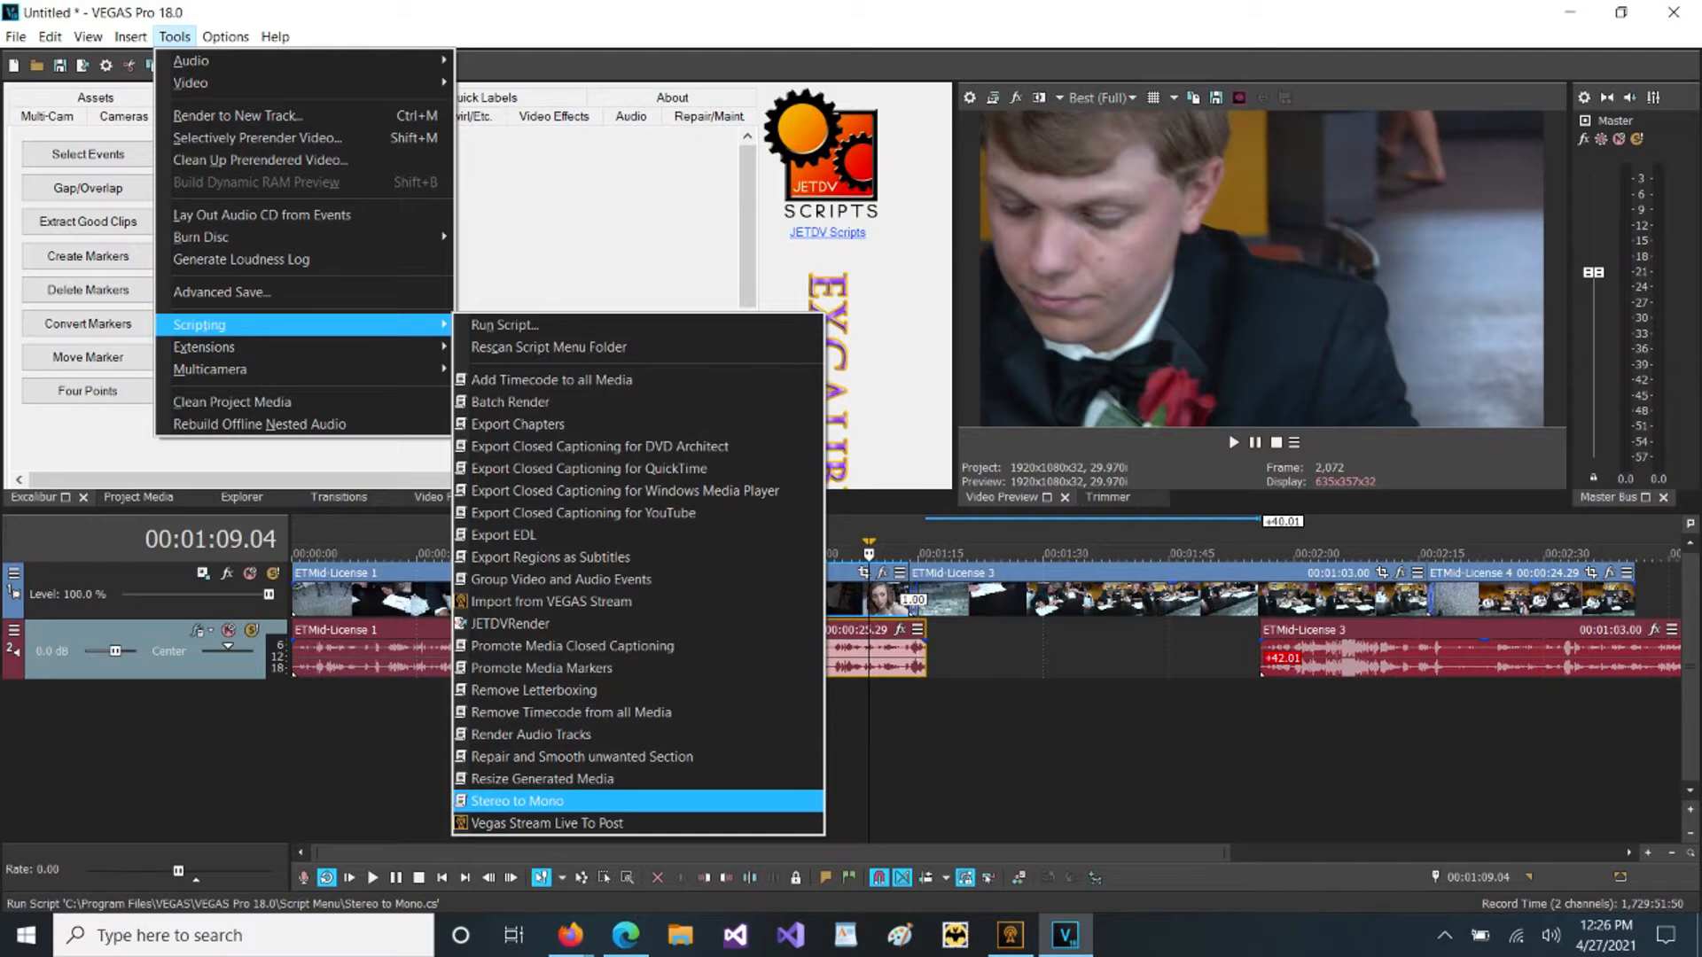
left_click(518, 802)
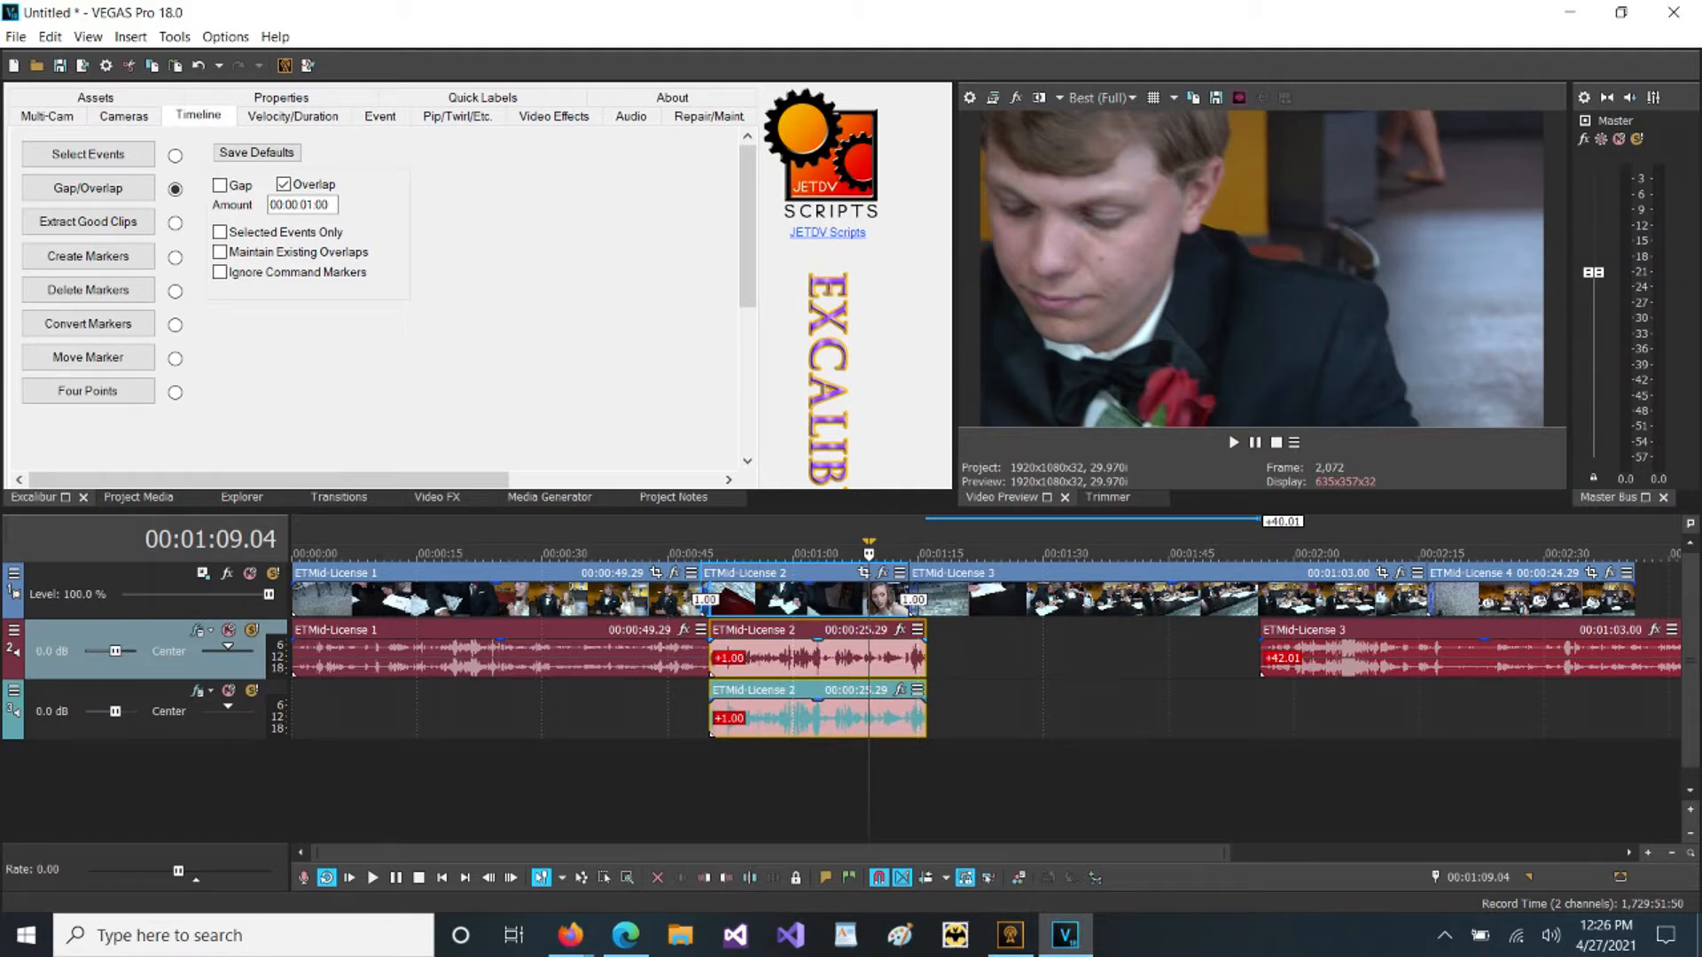
left_click(126, 52)
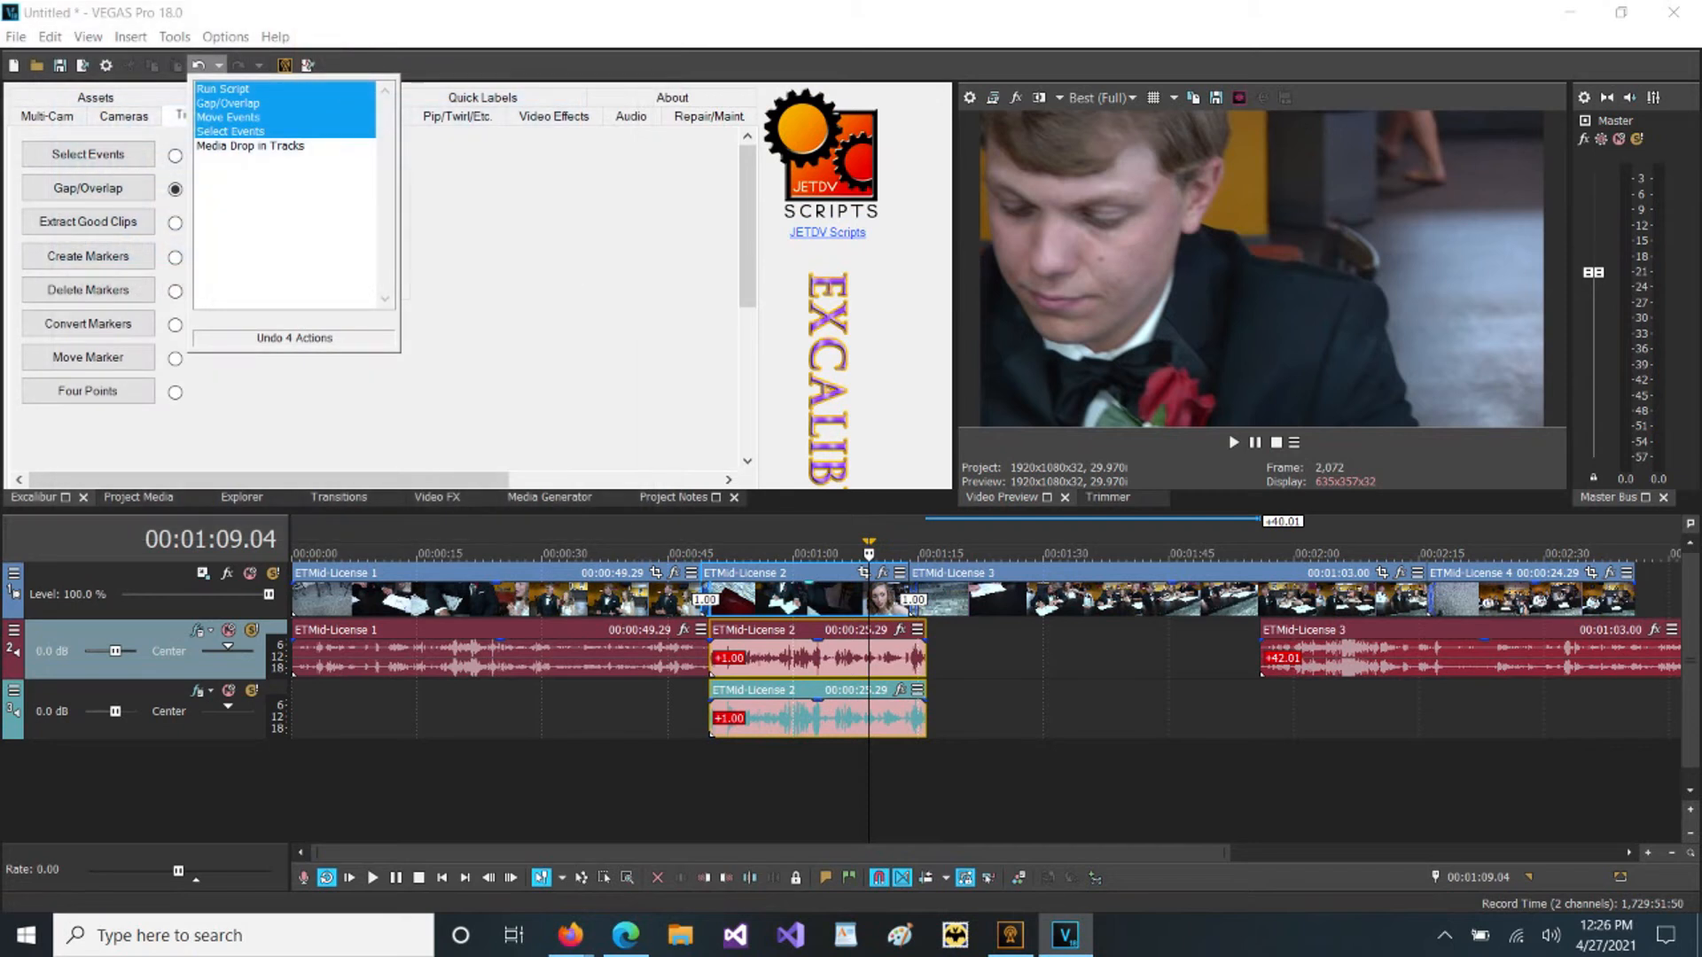
left_click(231, 131)
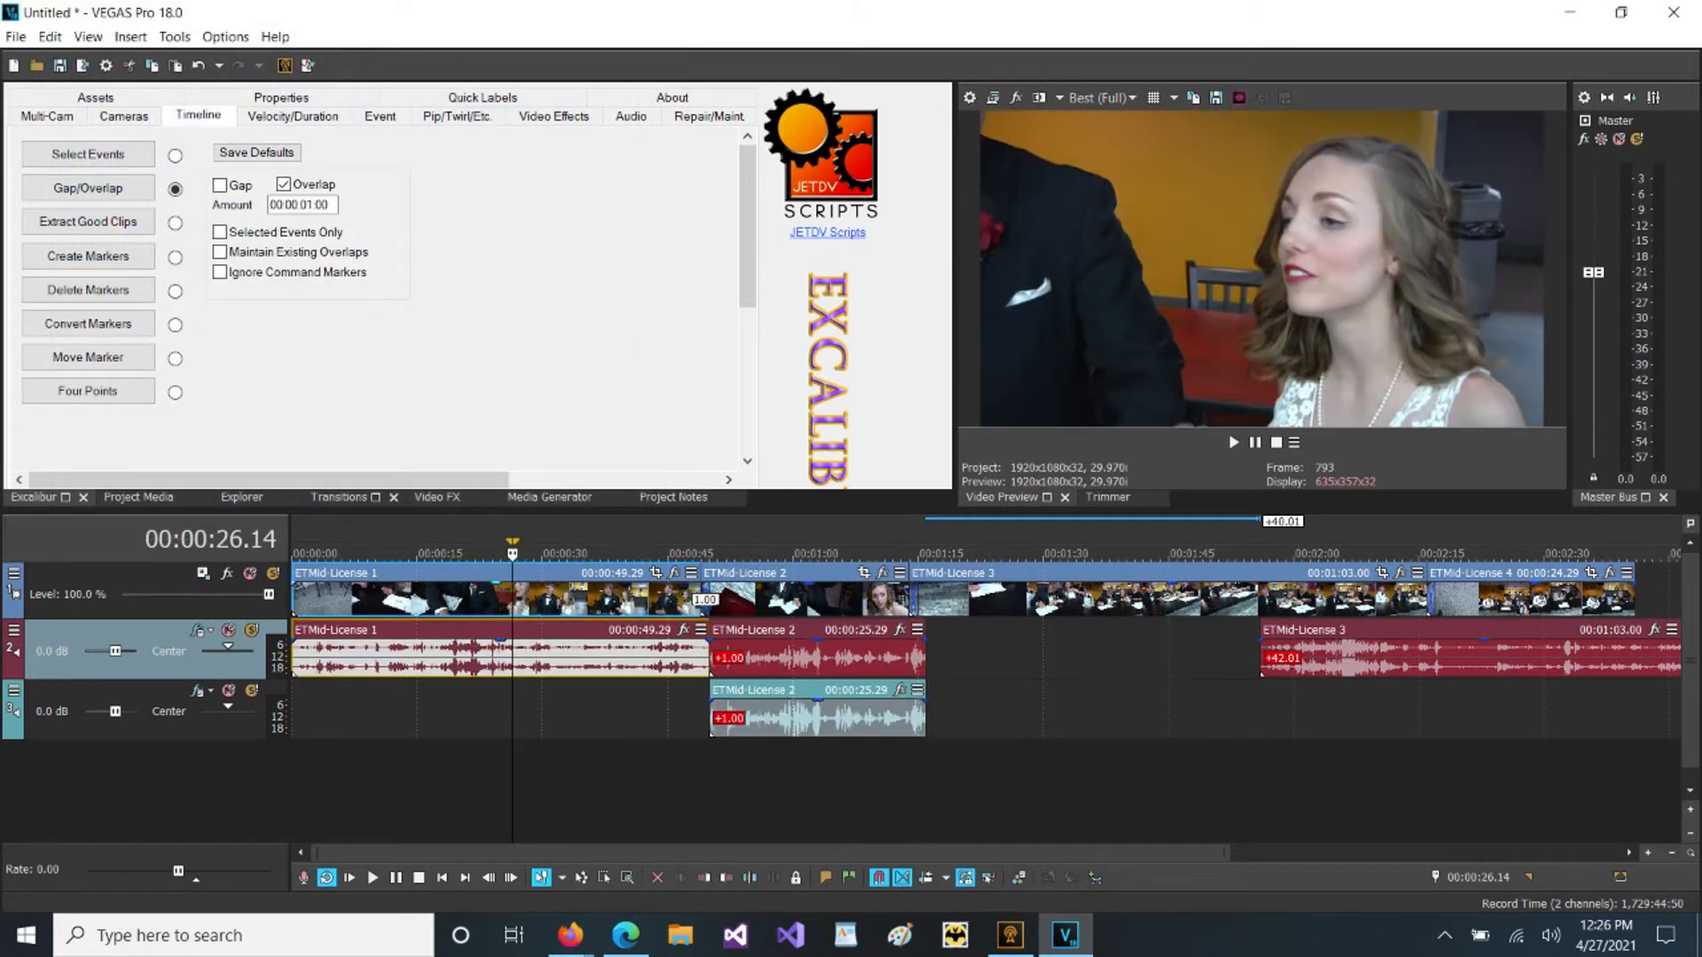
Apply Excalibur's Stereo Split with the ETMid-License 1 audio event selected.
left_click(631, 116)
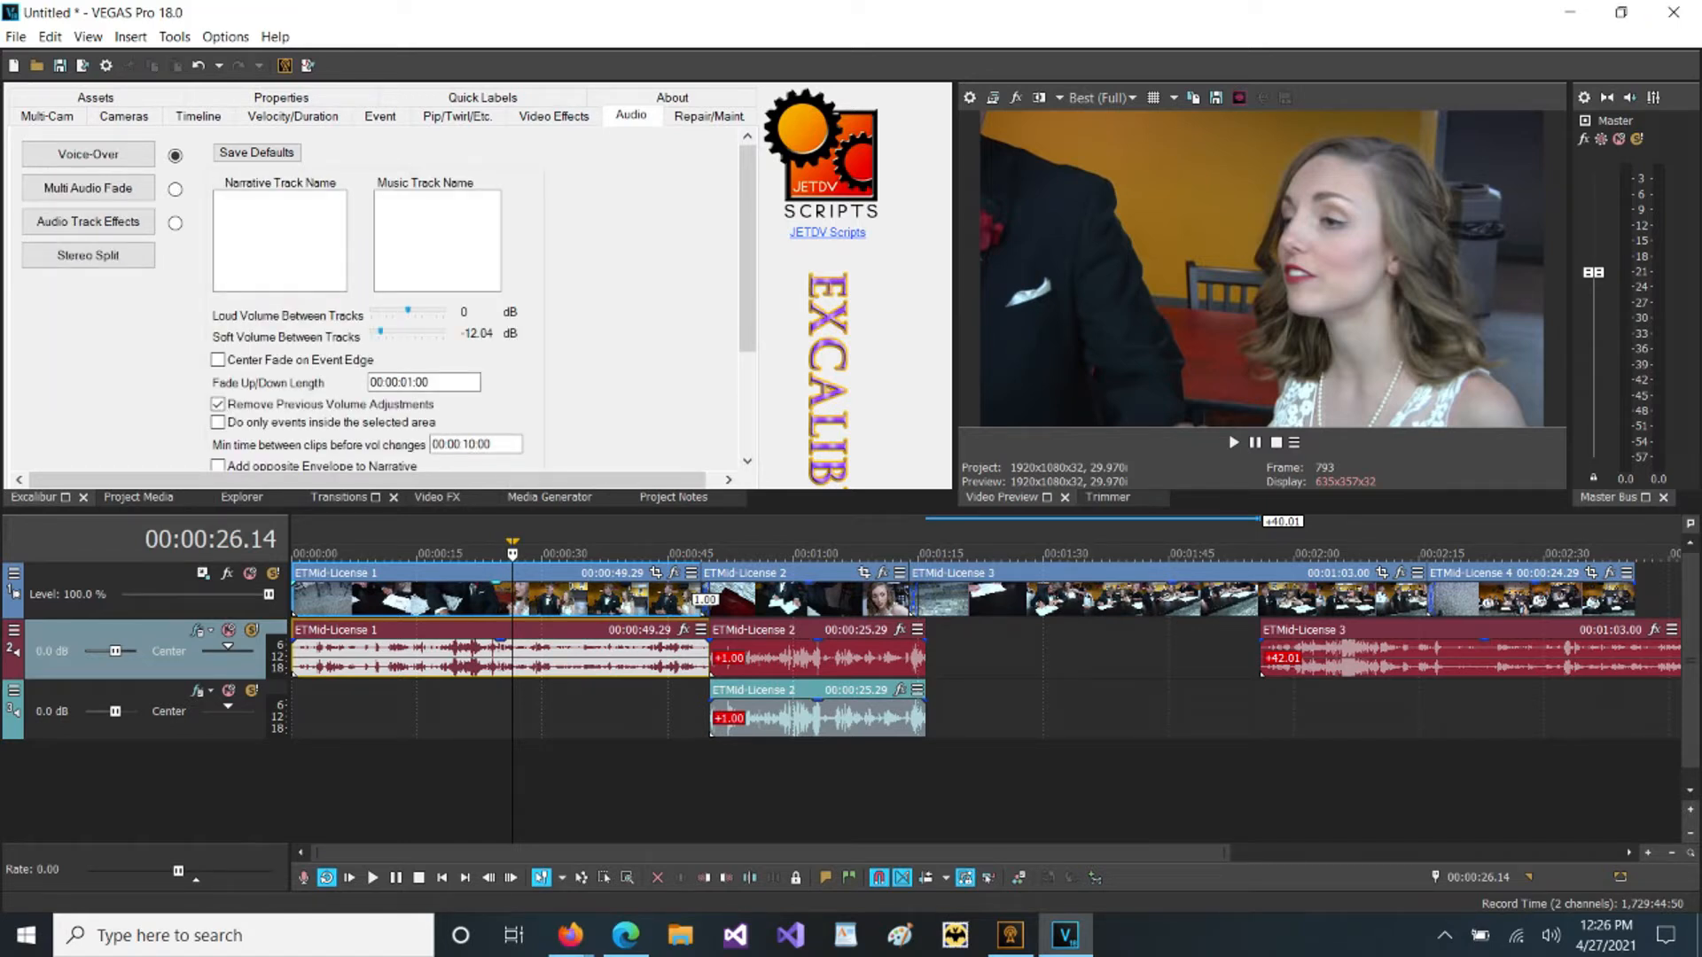
left_click(415, 658)
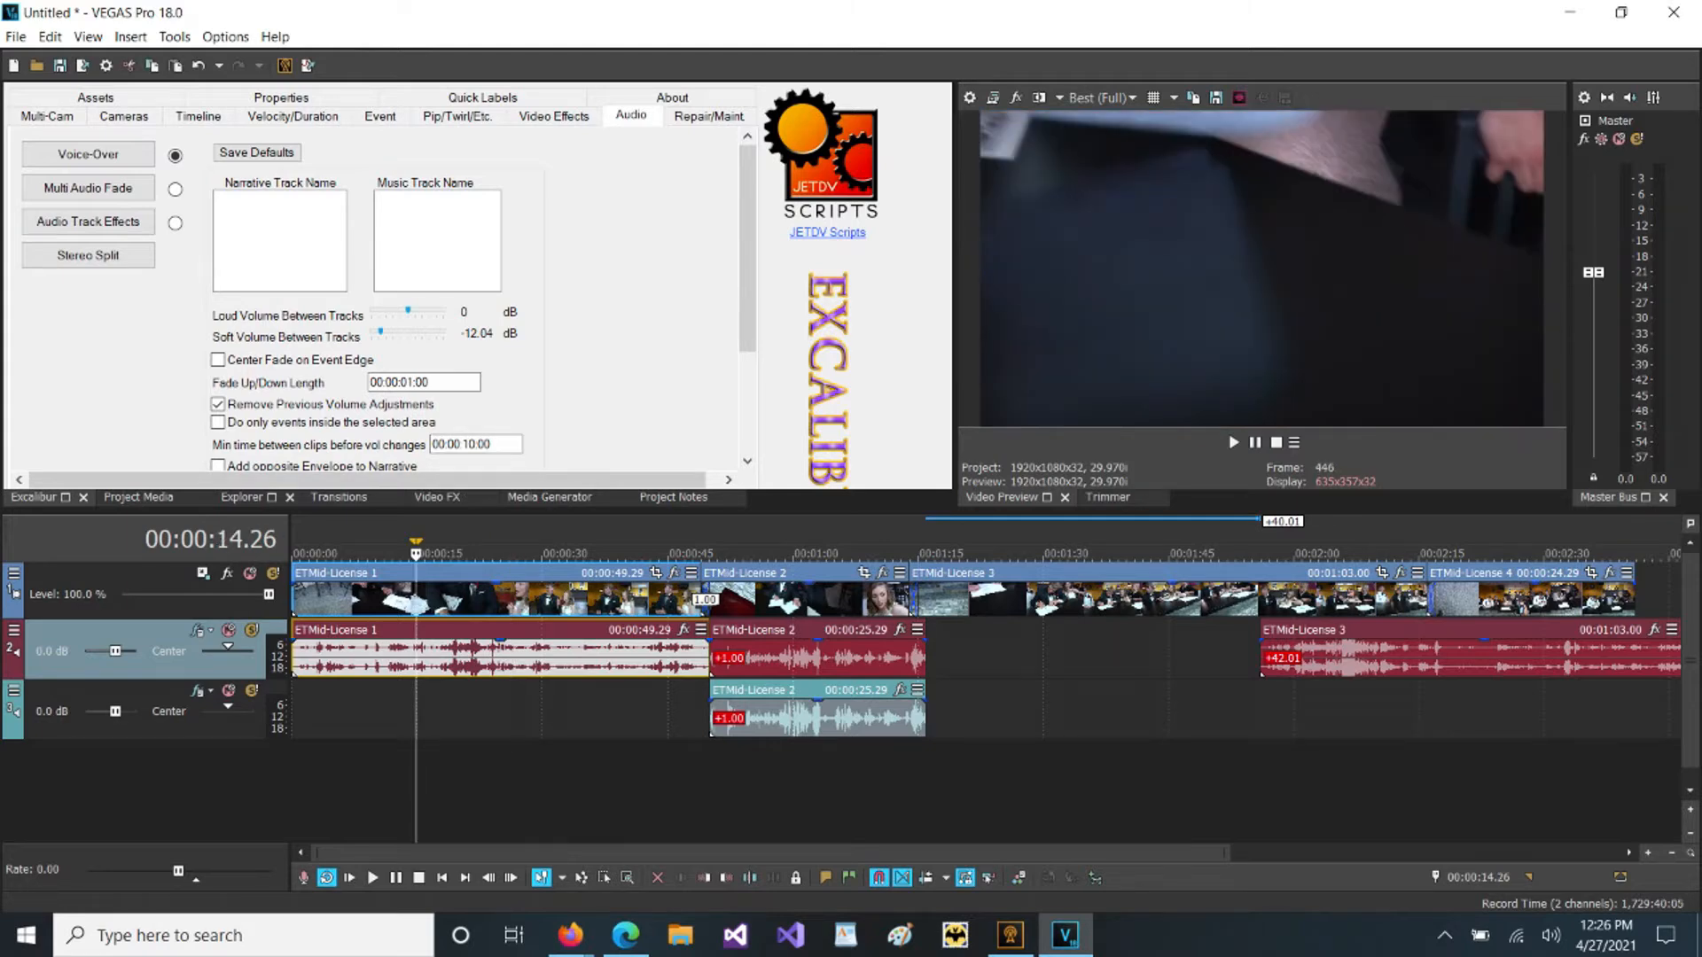
left_click(88, 256)
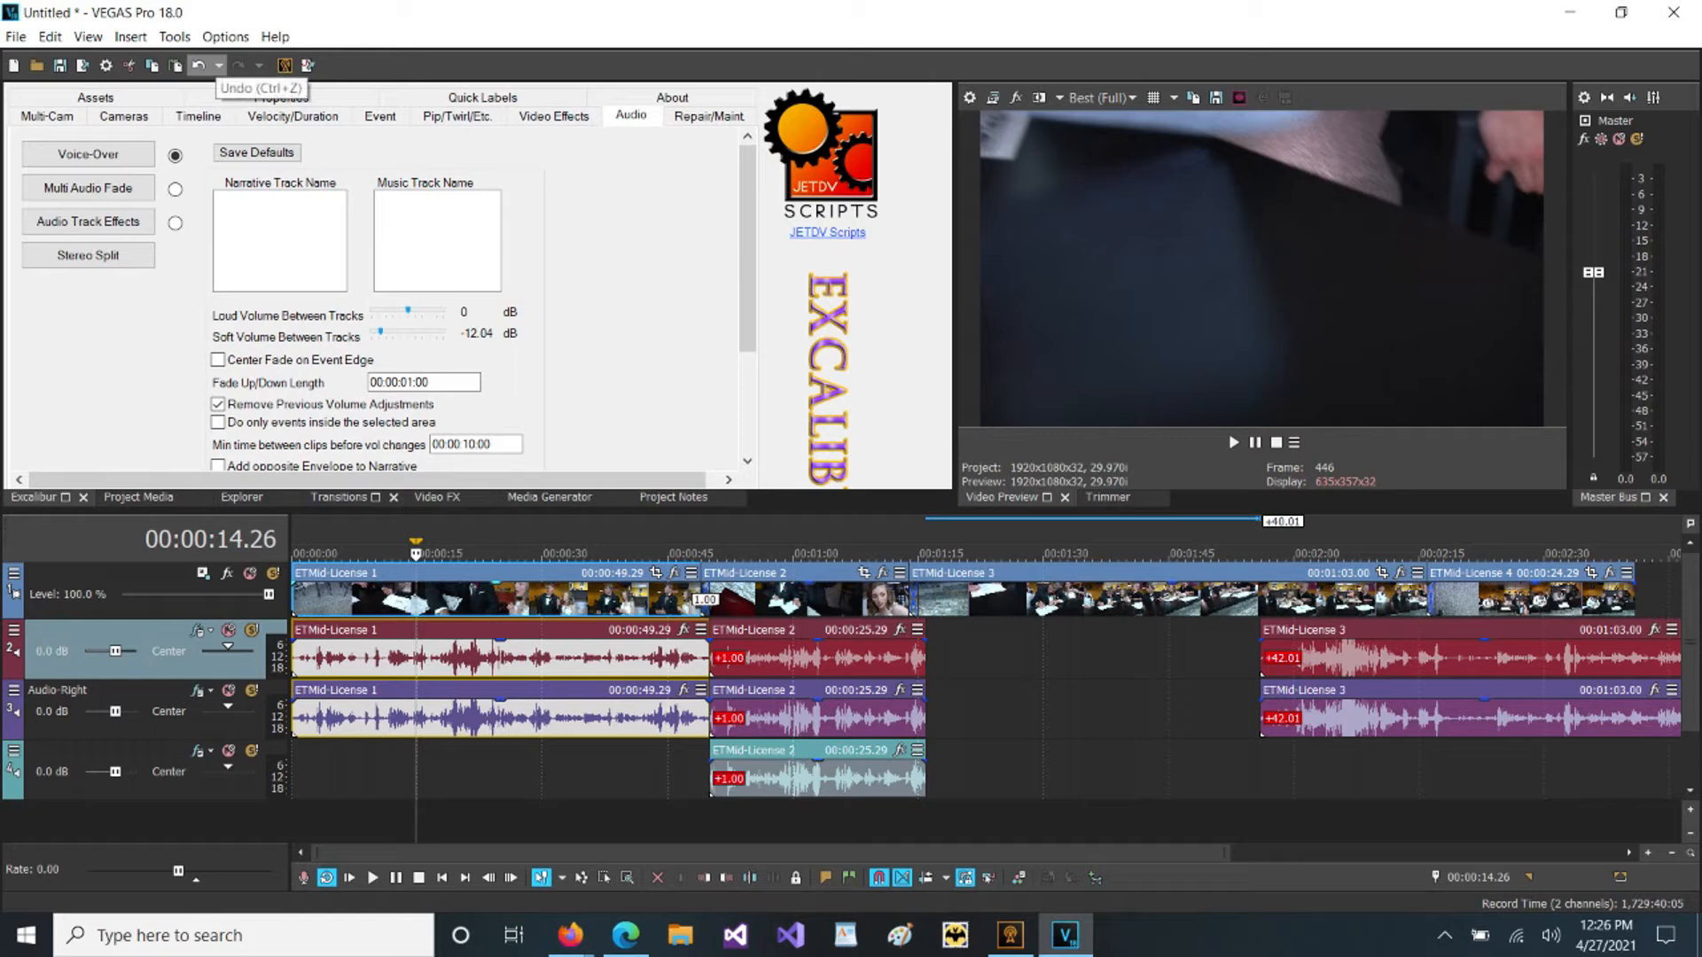
Check the undo history and undo the Stereo Split.
left_click(219, 66)
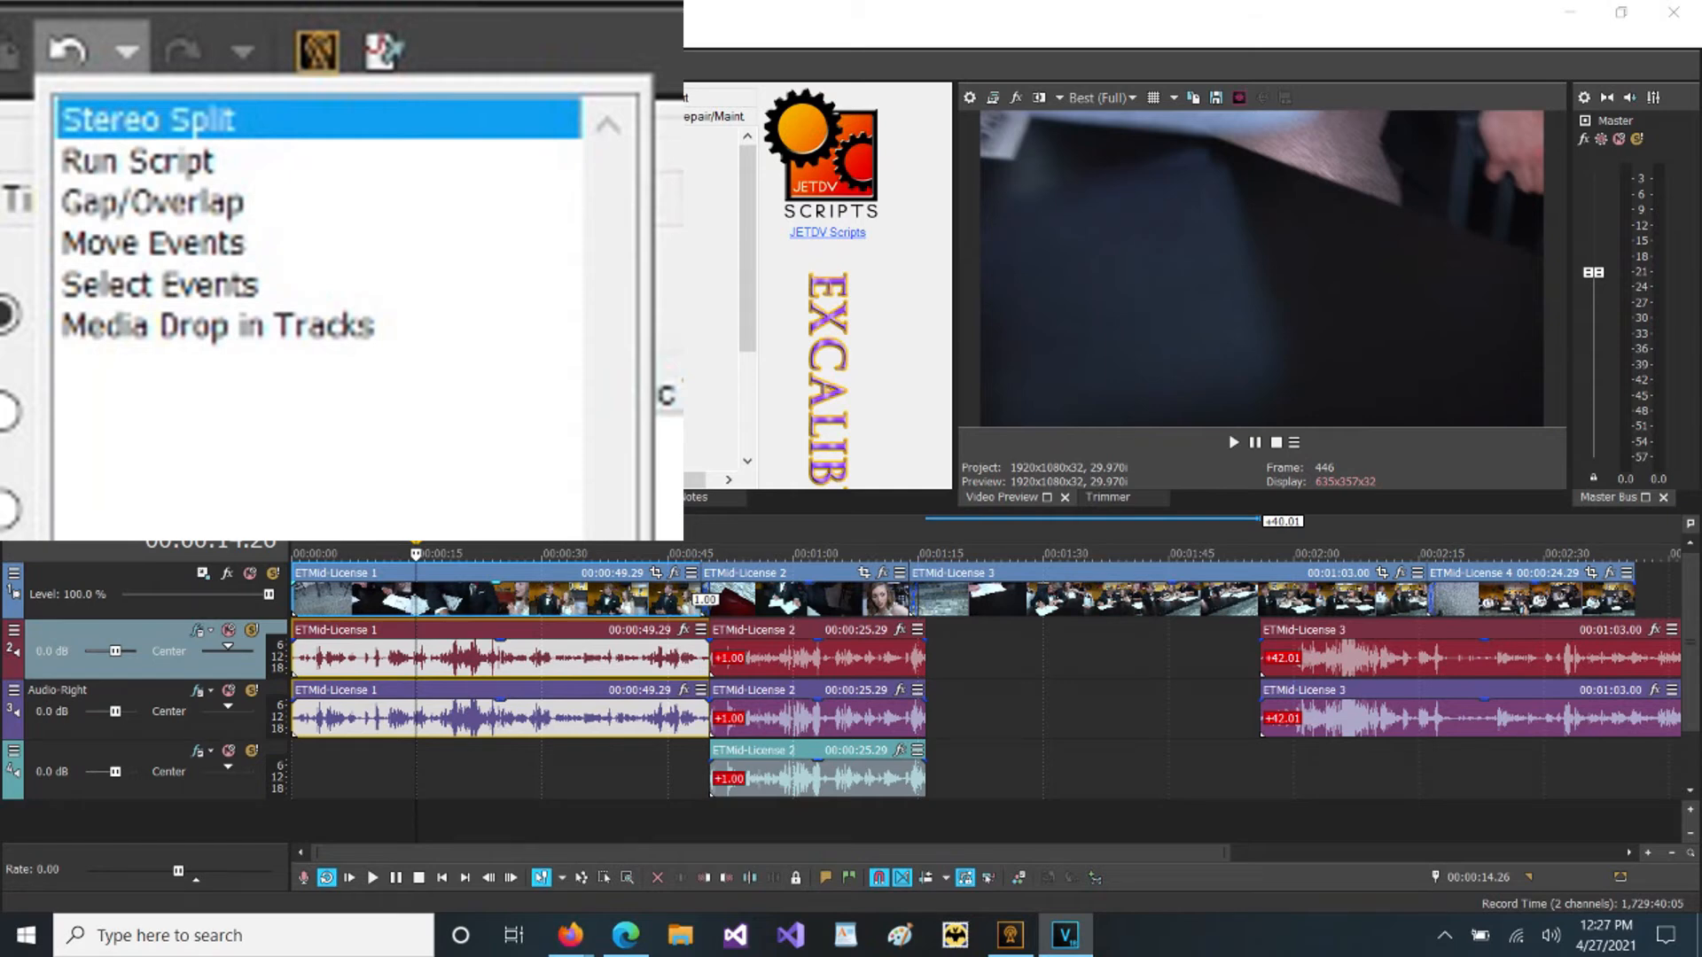
left_click(198, 66)
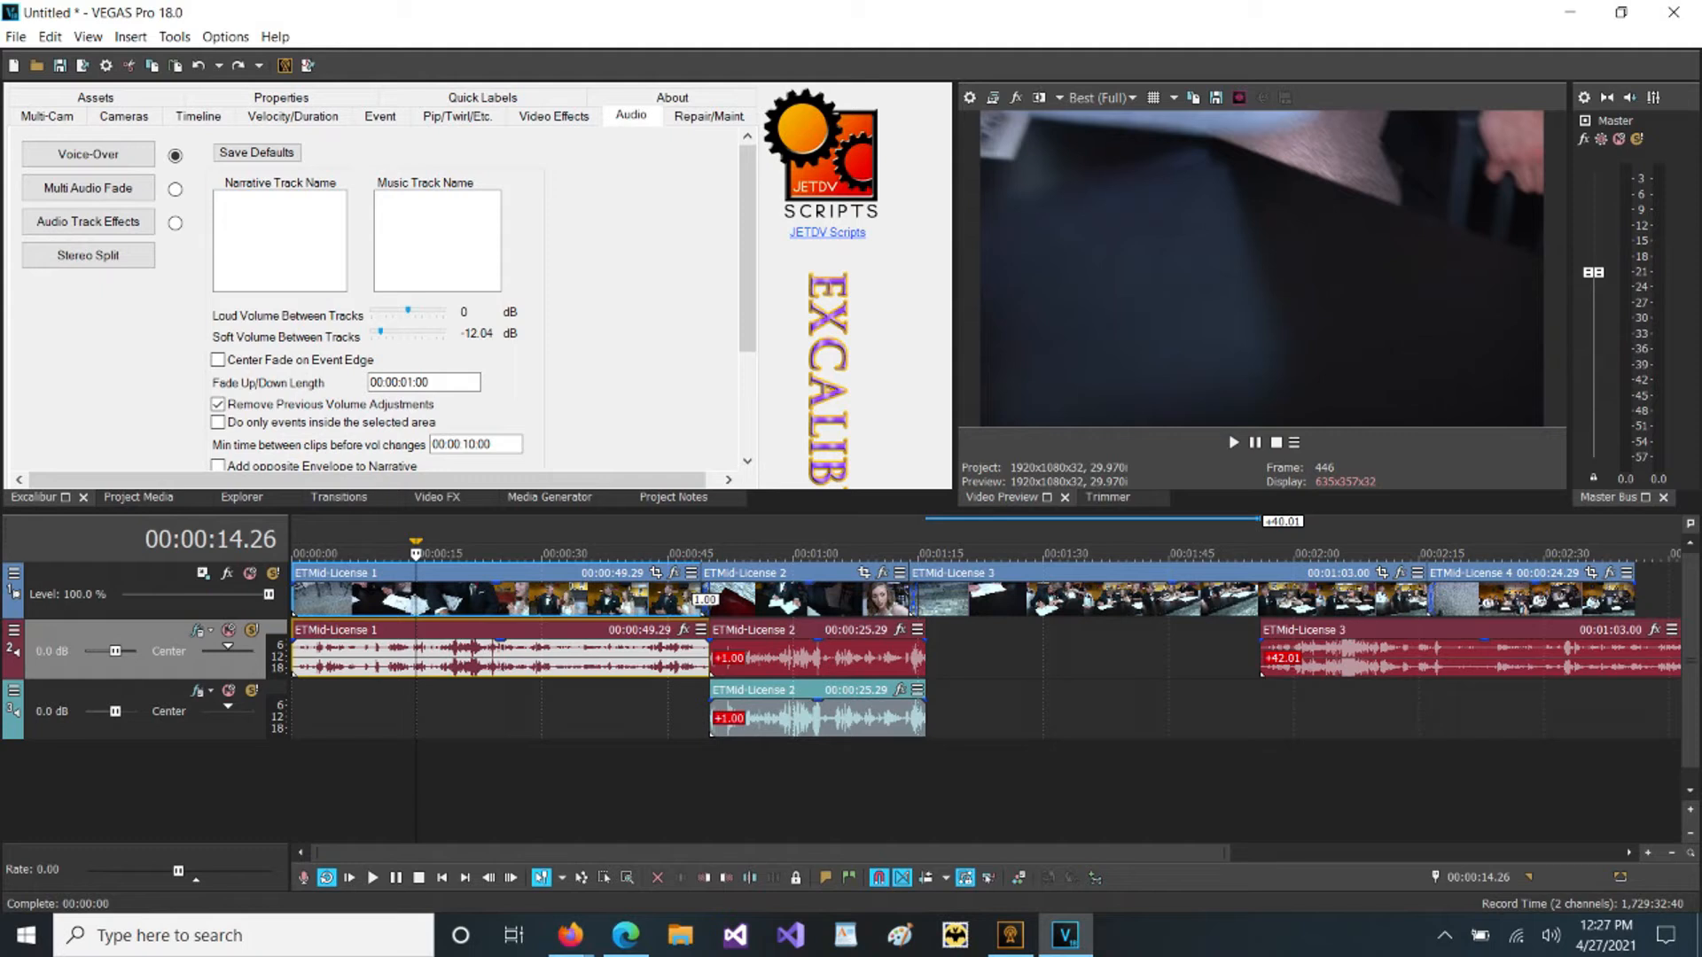
Return to Excalibur's timeline tools and open the FBC-AE extension window.
left_click(198, 116)
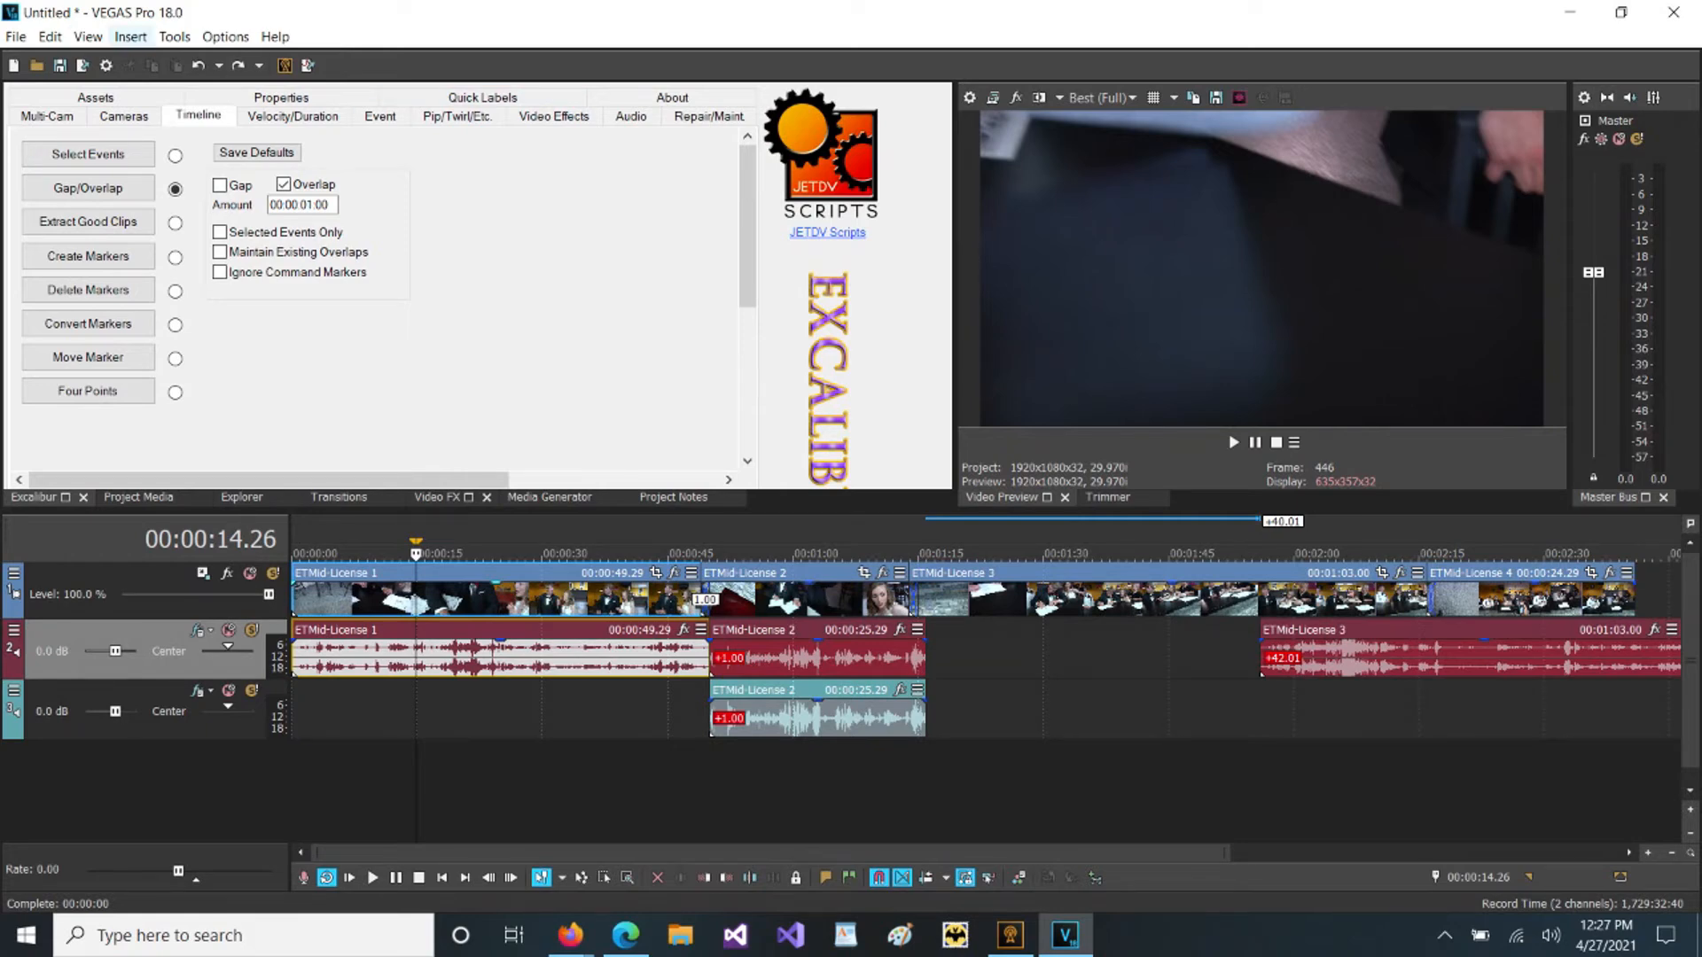
left_click(88, 36)
mouse_move(115, 171)
left_click(494, 202)
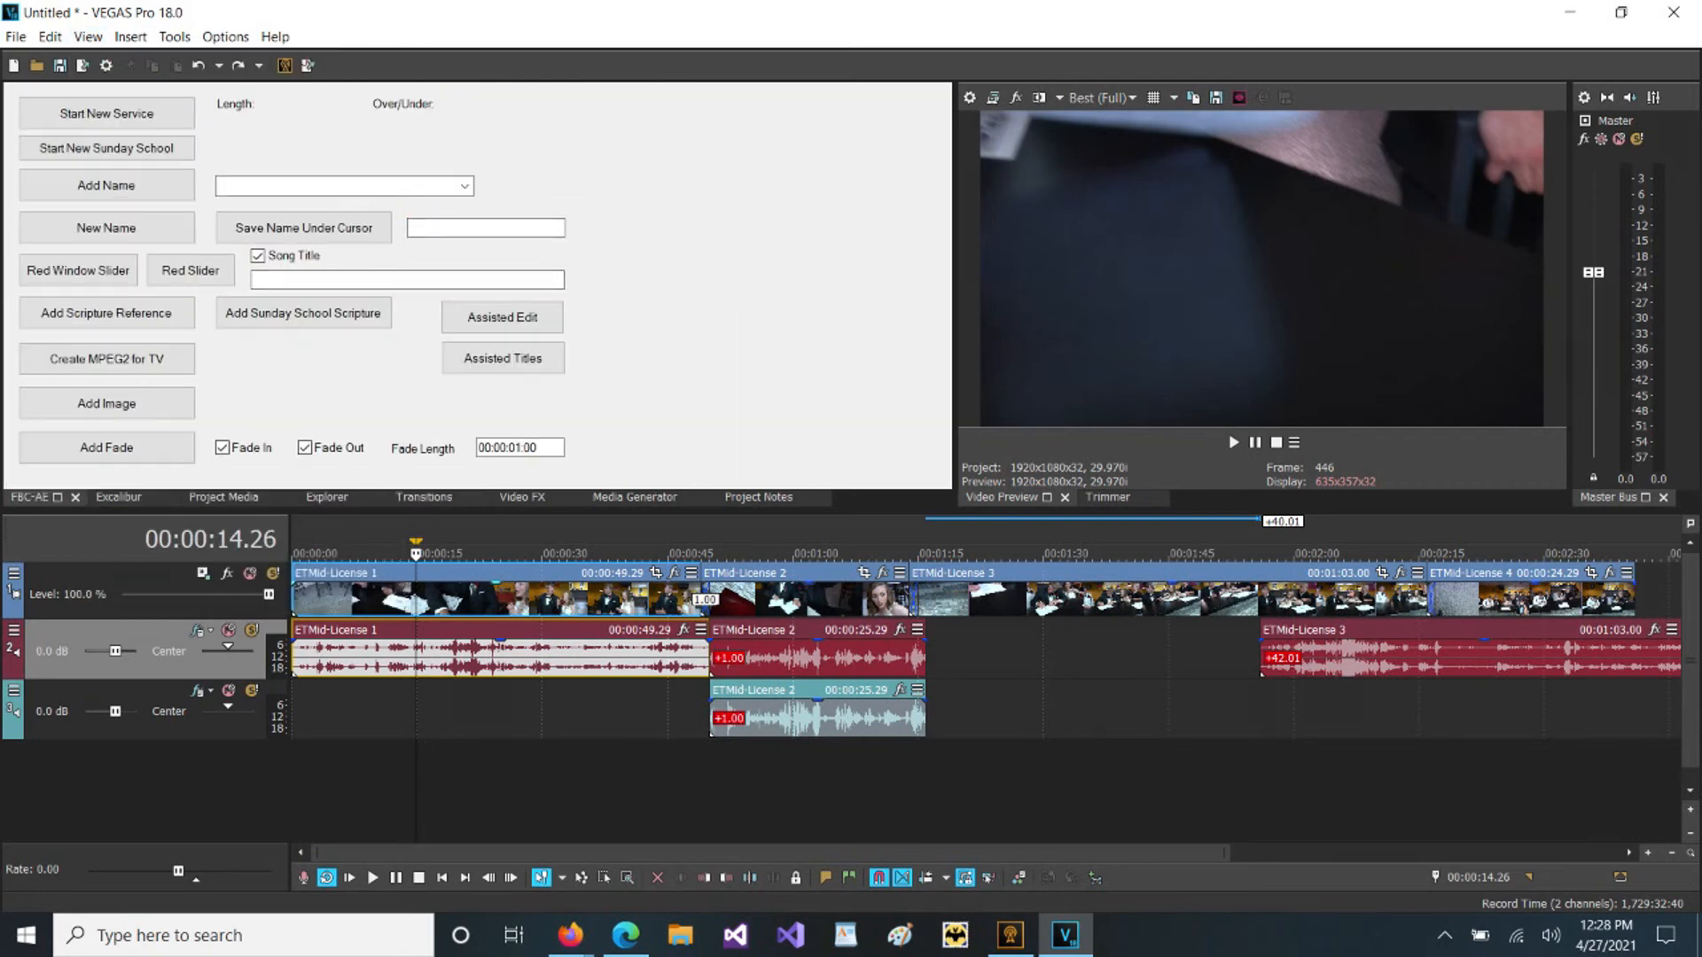
Place the cursor at the end of ETMid-License 2's duplicated audio, then move its grouped events far along the timeline and back to end at about 00:01:18.
left_click(450, 600)
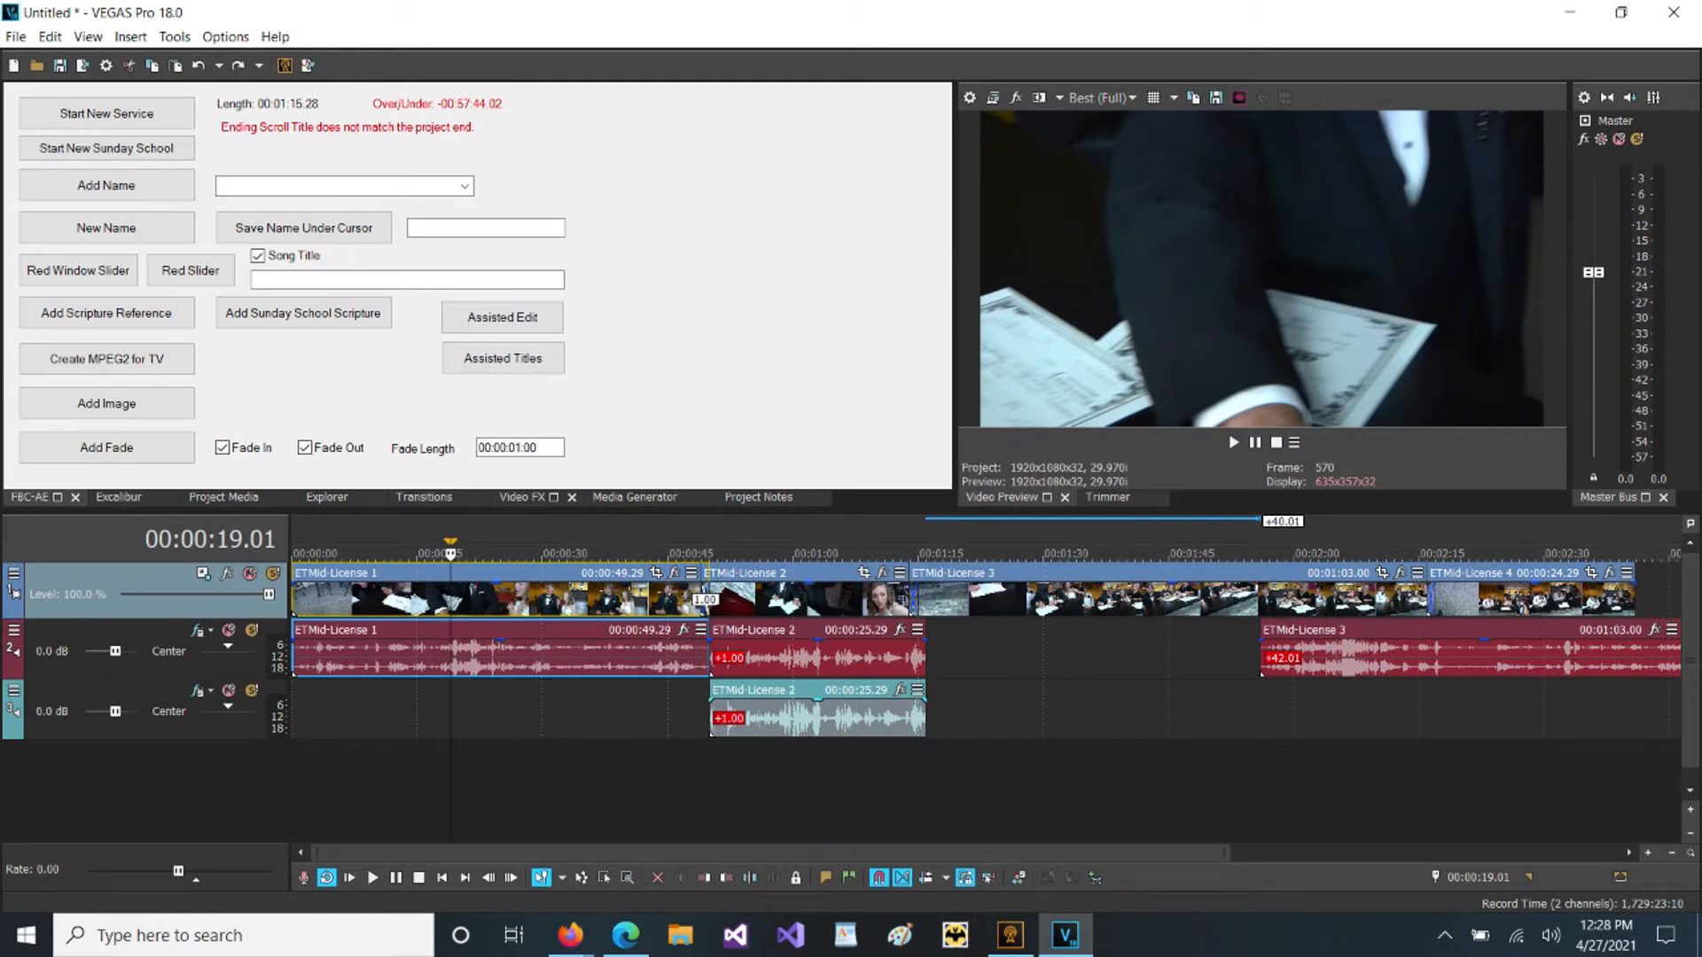
left_click(923, 719)
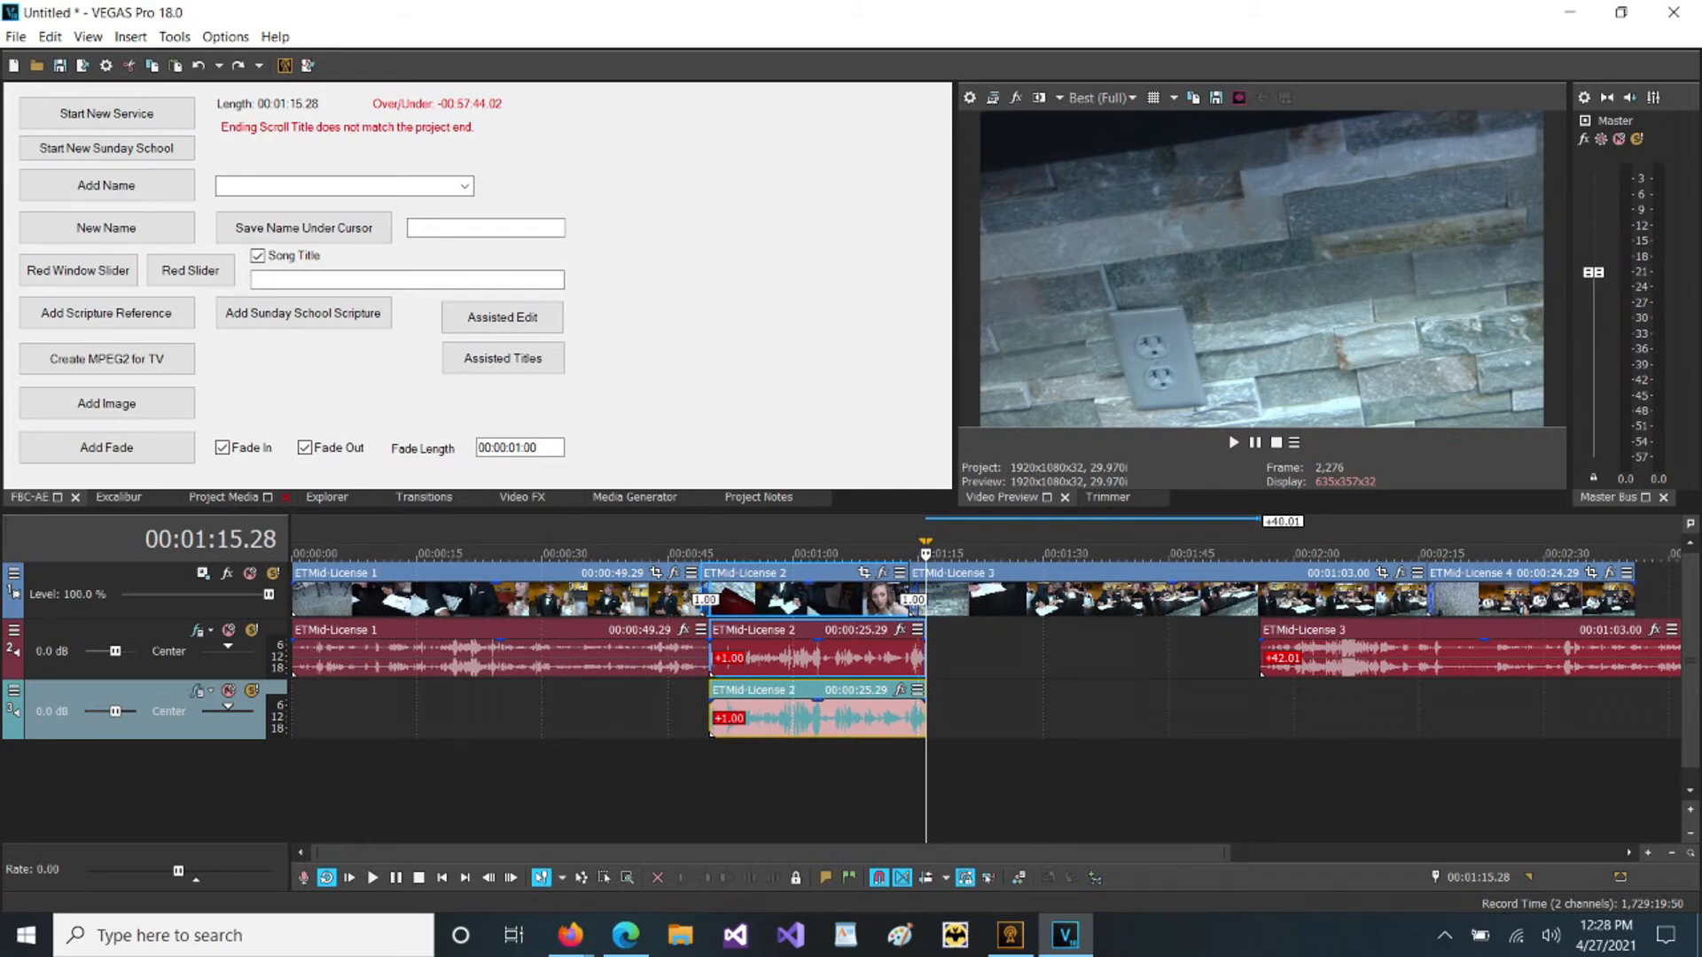
left_click_drag(817, 718, 1613, 718)
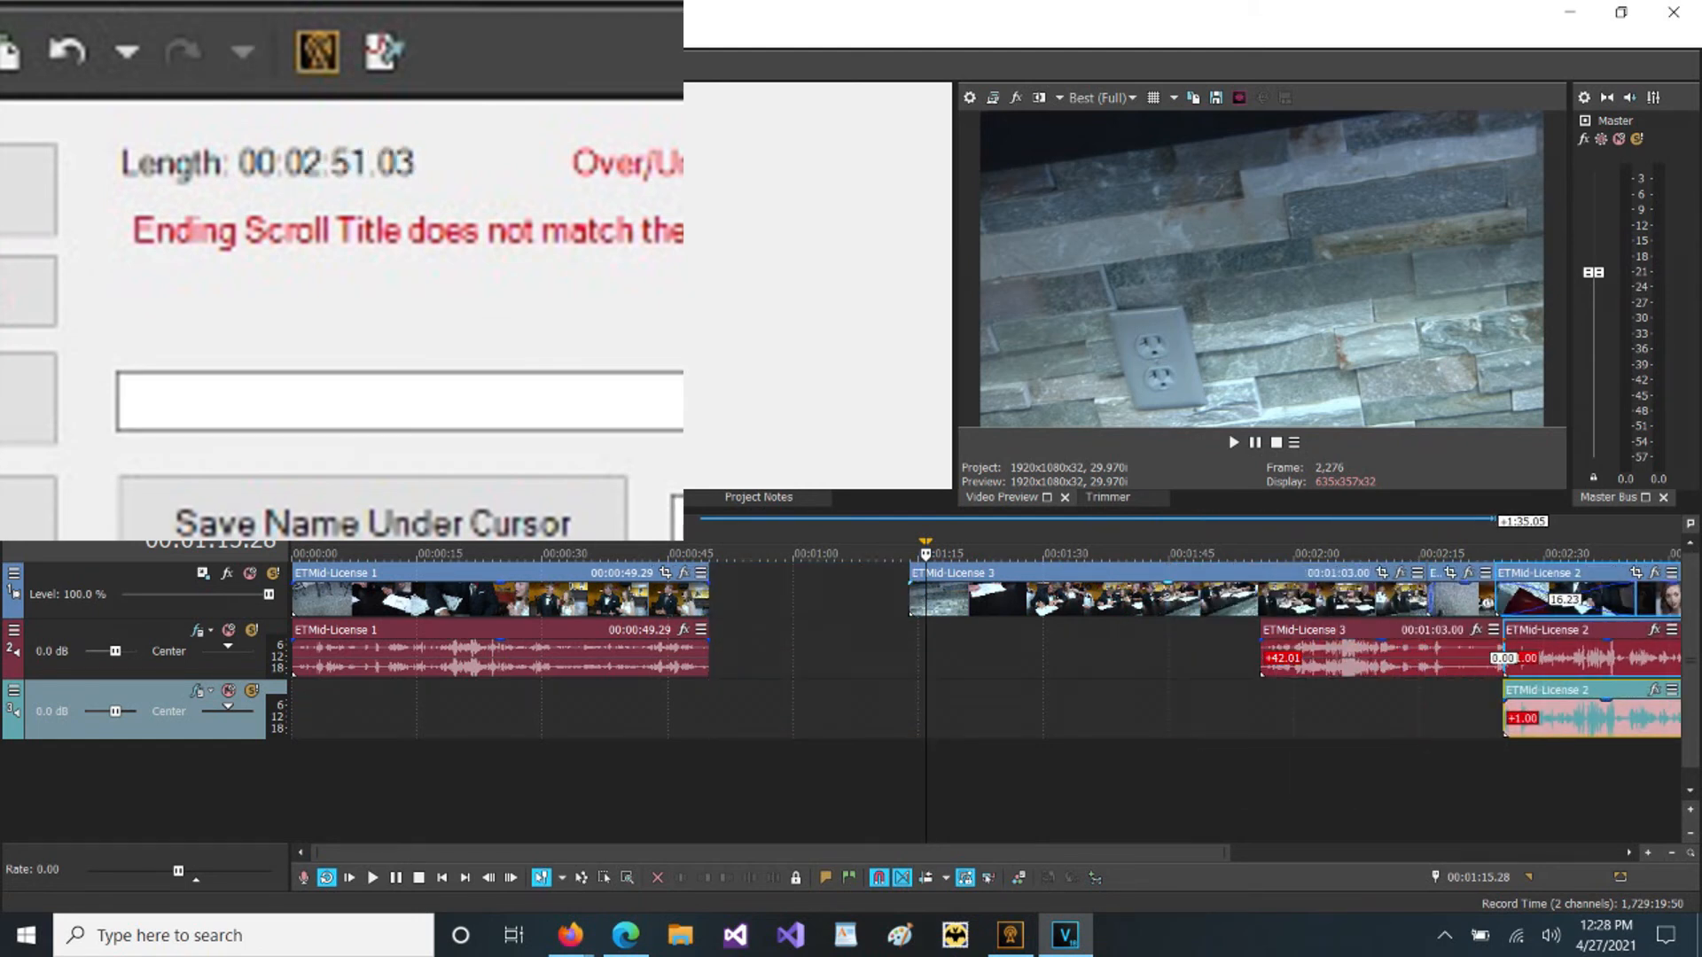
left_click_drag(1613, 718, 839, 718)
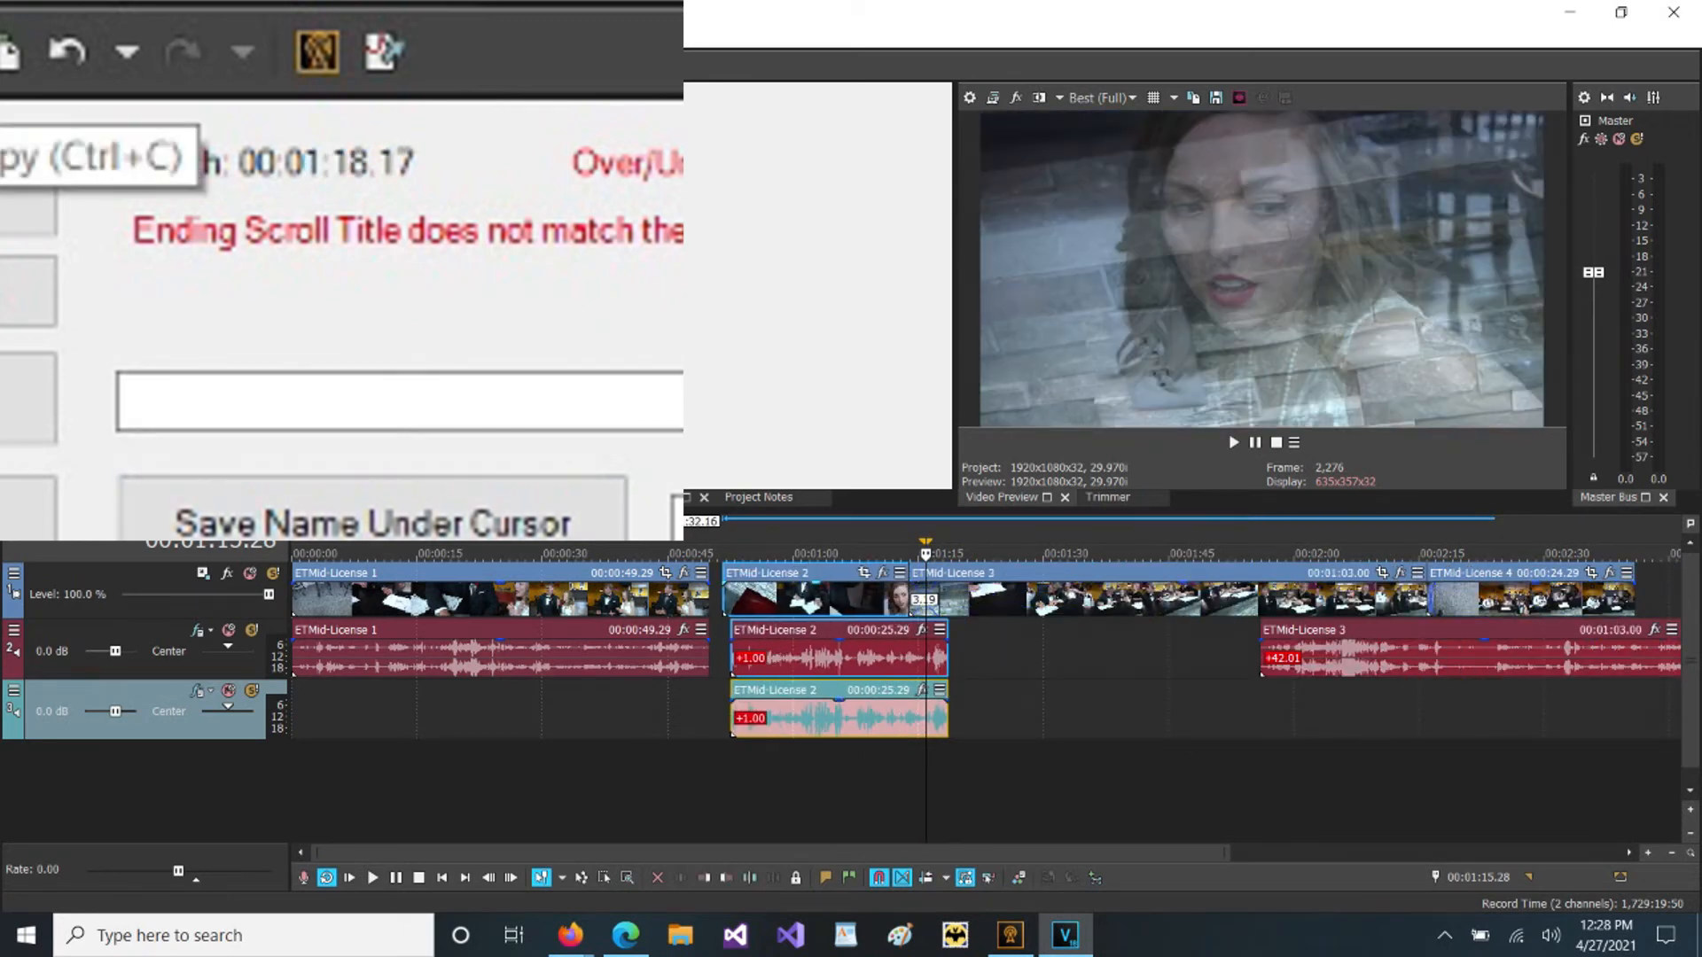
Move the ETMid-License 4 audio event onto the third track, ending at about 00:04:00, and put the cursor at the project's end.
left_click_drag(771, 853, 1215, 853)
left_click_drag(1048, 658, 1349, 711)
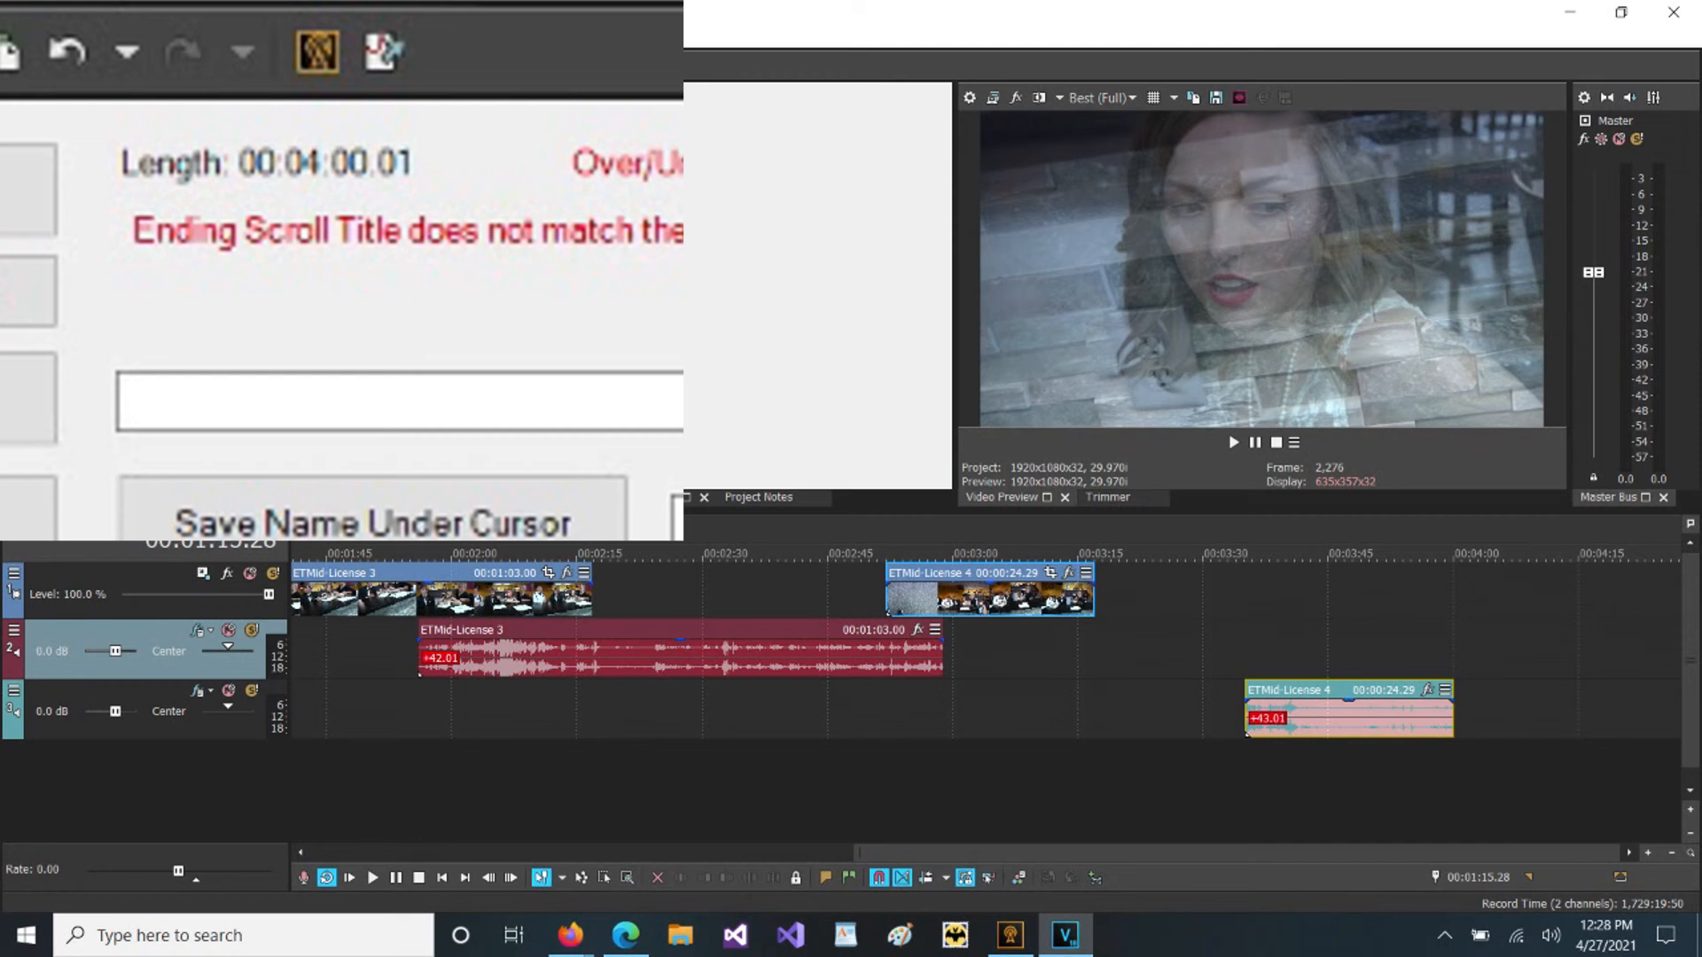
key("ctrl+End")
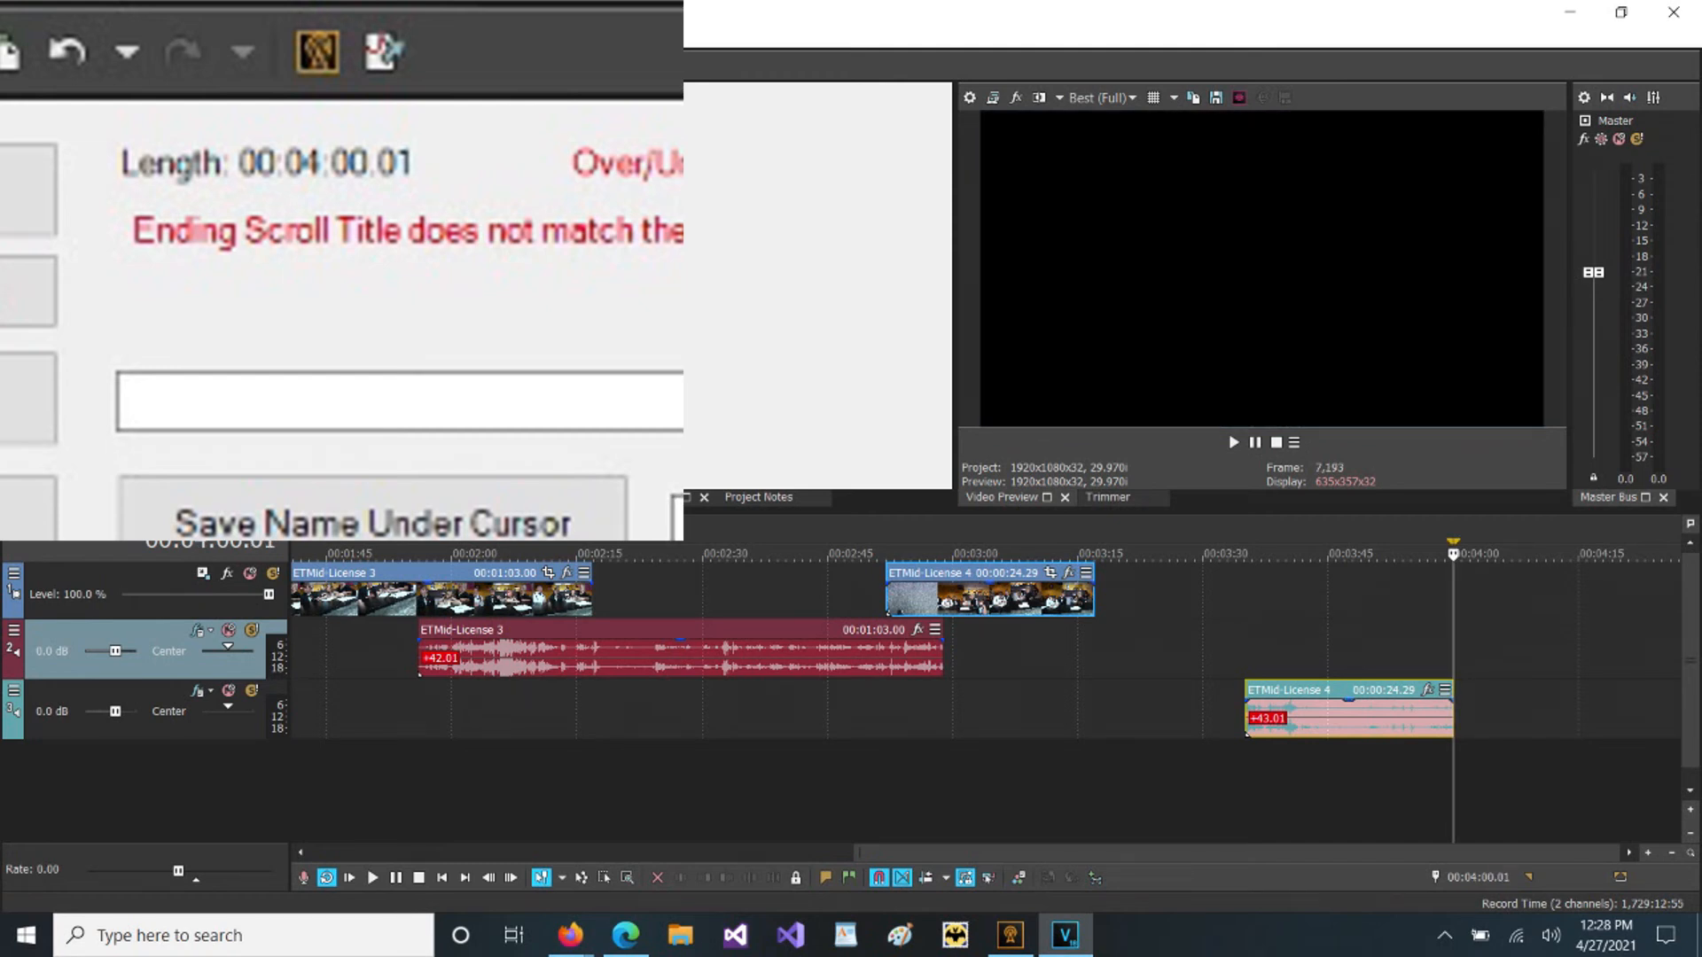